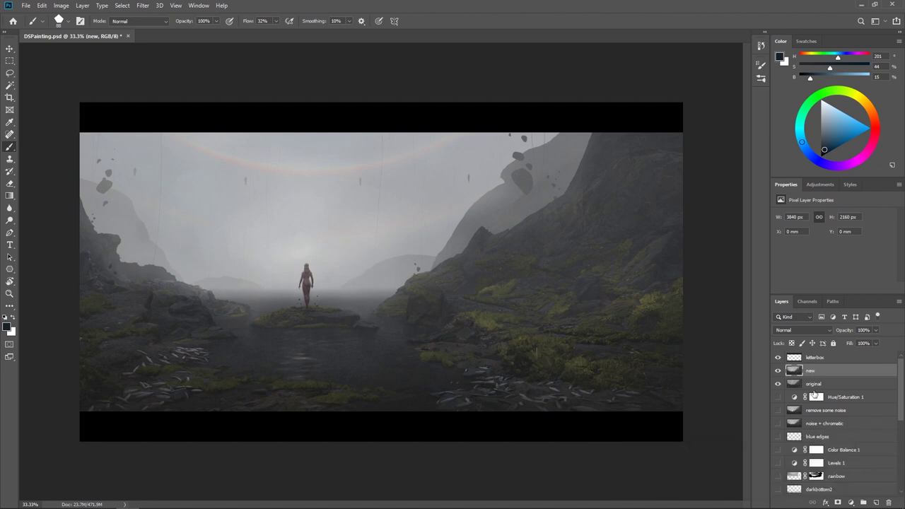
Step: Toggle the 'new' layer off, on and off again, leaving the repainted layer hidden
{"action": "left_click", "coordinate": [778, 371]}
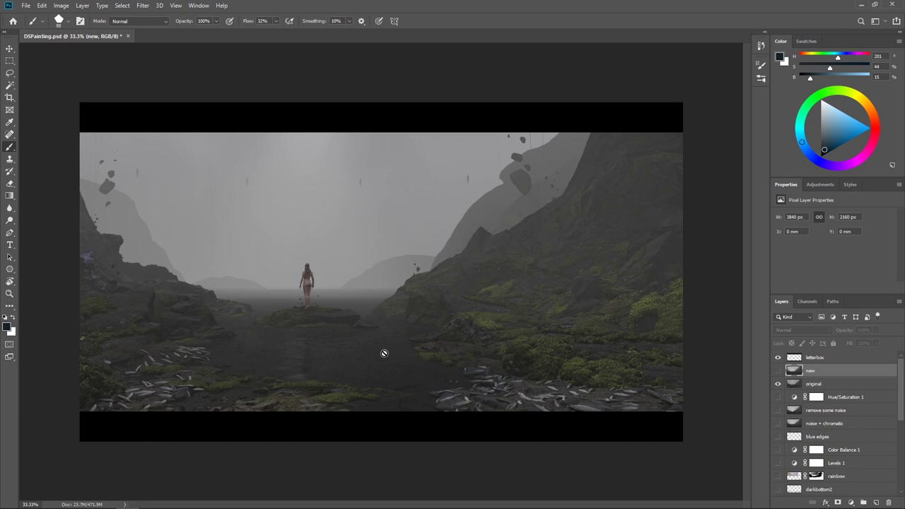
{"action": "left_click", "coordinate": [778, 371]}
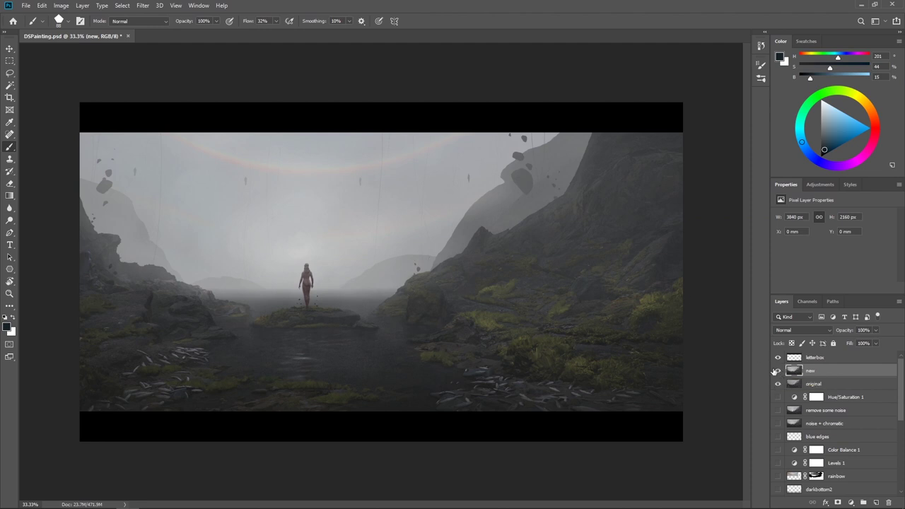
{"action": "left_click", "coordinate": [777, 371]}
{"action": "scroll", "coordinate": [791, 397], "scroll_direction": "down", "scroll_amount": 8}
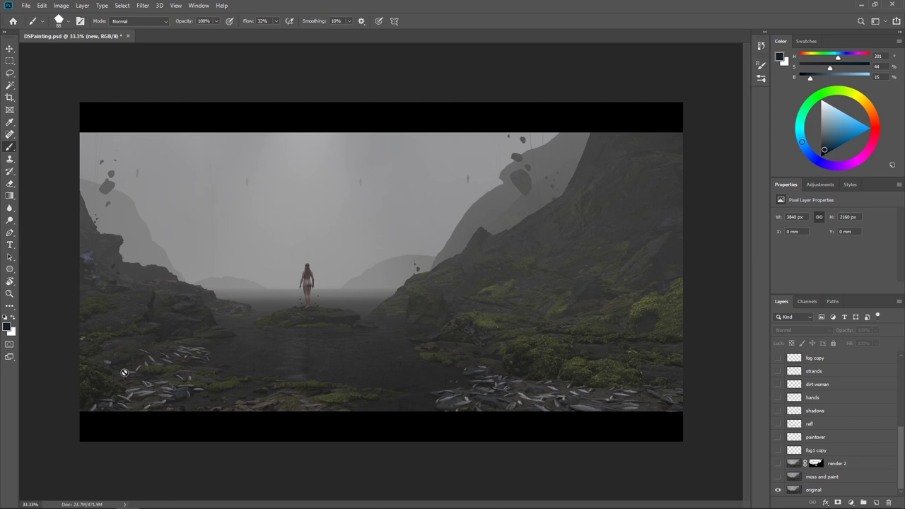
Step: Toggle the 'moss and paint' layer repeatedly over 'original', ending with it shown
{"action": "left_click", "coordinate": [776, 478]}
{"action": "left_click", "coordinate": [776, 478]}
{"action": "left_click", "coordinate": [776, 478]}
{"action": "left_click", "coordinate": [778, 479]}
{"action": "left_click", "coordinate": [778, 479]}
{"action": "left_click", "coordinate": [777, 477]}
{"action": "left_click", "coordinate": [778, 479]}
{"action": "left_click", "coordinate": [777, 478]}
{"action": "left_click", "coordinate": [777, 478]}
{"action": "left_click", "coordinate": [776, 478]}
{"action": "left_click", "coordinate": [777, 479]}
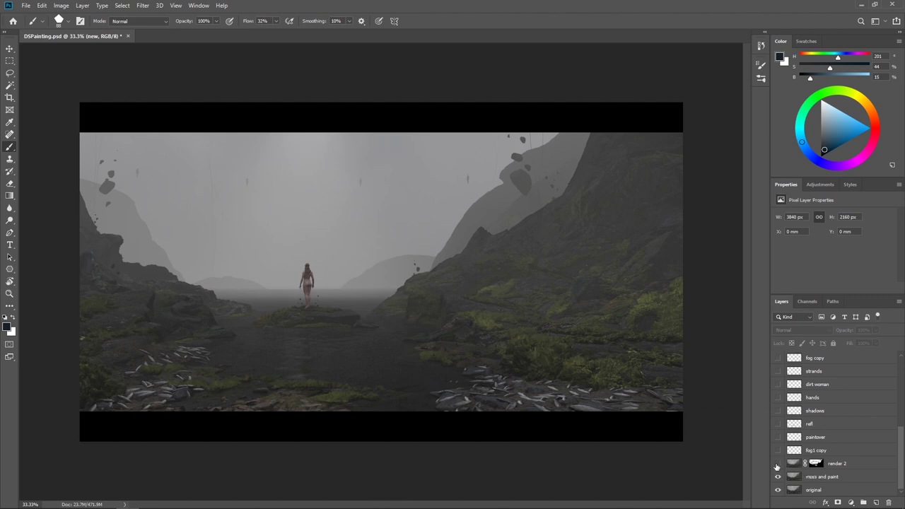
Step: Disable render 2's layer mask and turn render 2 on, comparing it on and off
{"action": "right_click", "coordinate": [815, 463]}
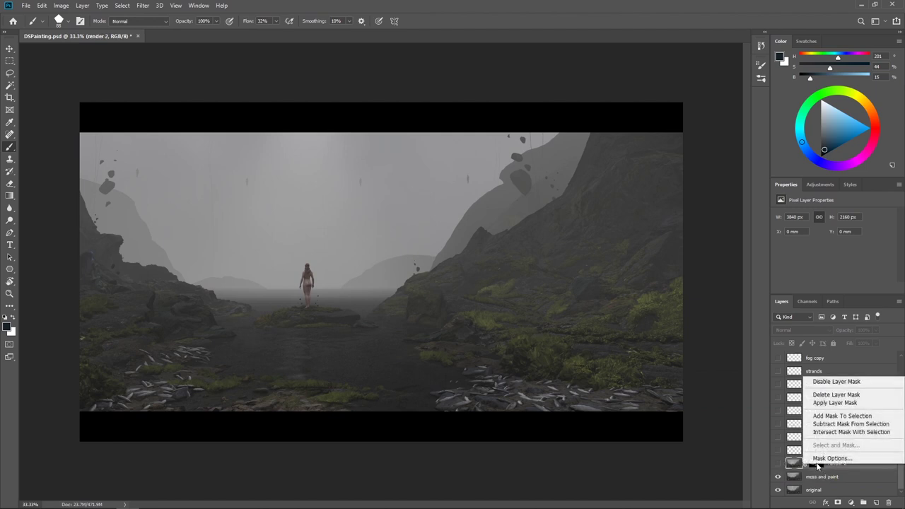
{"action": "left_click", "coordinate": [836, 382]}
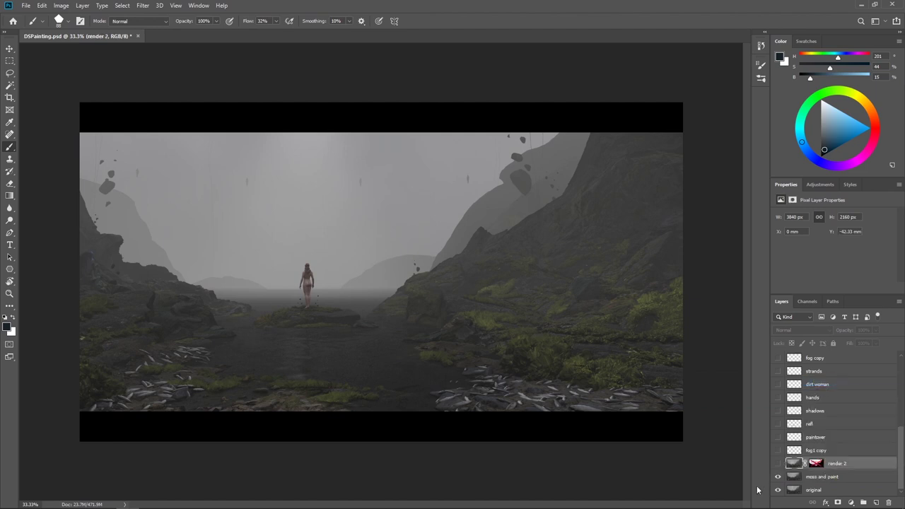
{"action": "left_click", "coordinate": [778, 464]}
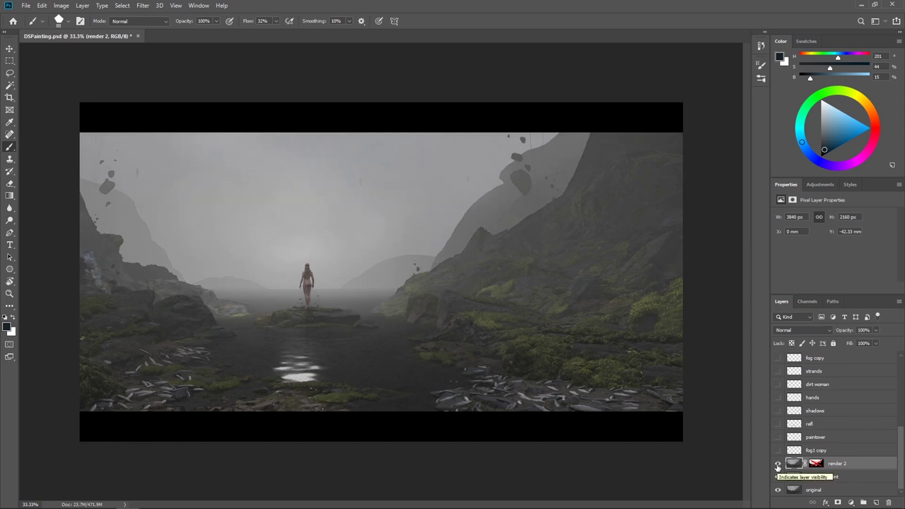
{"action": "left_click", "coordinate": [777, 464]}
{"action": "left_click", "coordinate": [777, 464]}
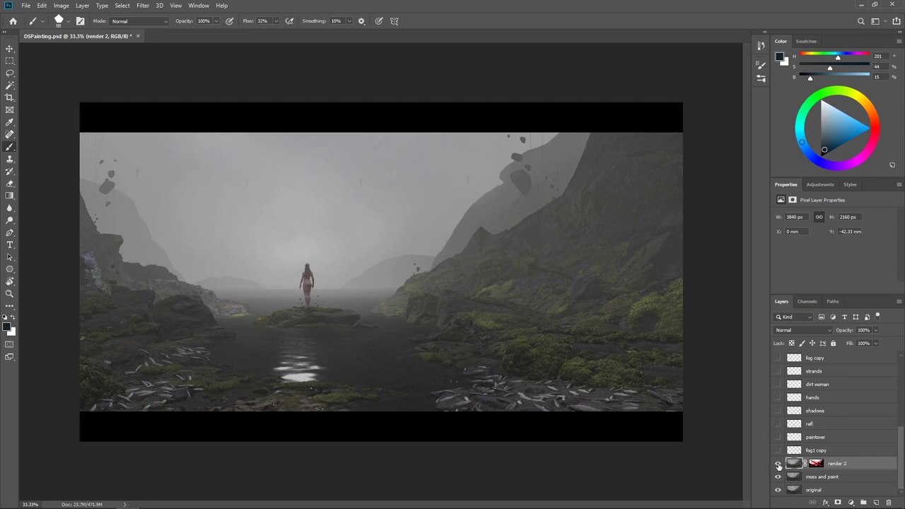
Step: Re-enable render 2's layer mask and toggle the layer to compare, leaving it visible
{"action": "right_click", "coordinate": [815, 463]}
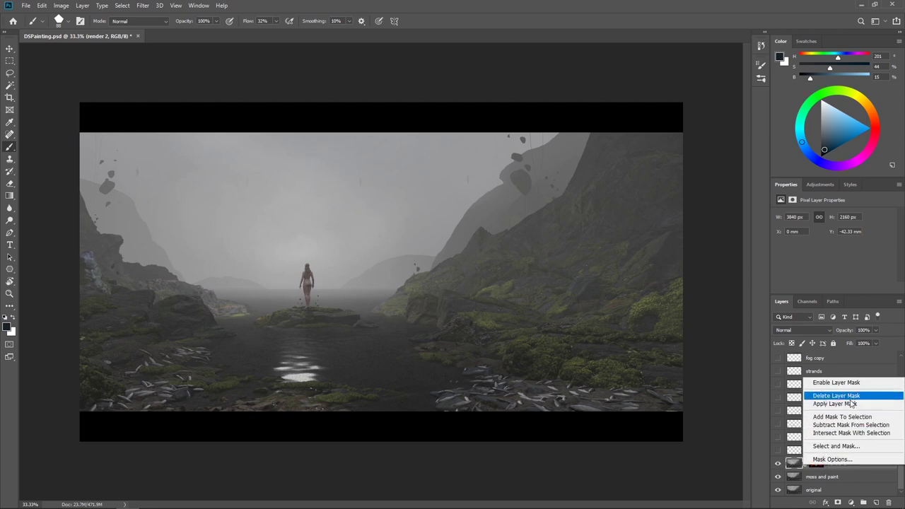
{"action": "left_click", "coordinate": [836, 383]}
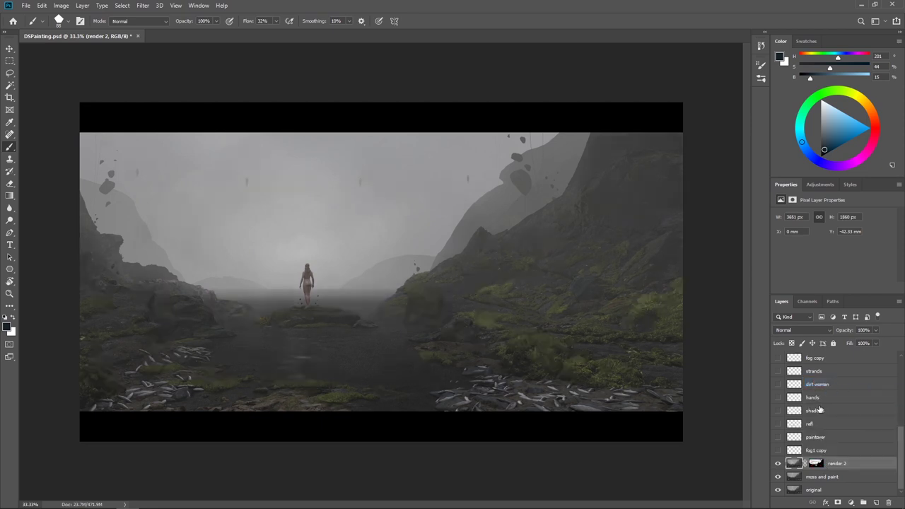
{"action": "left_click", "coordinate": [777, 464]}
{"action": "left_click", "coordinate": [777, 463]}
{"action": "left_click", "coordinate": [778, 465]}
{"action": "left_click", "coordinate": [777, 465]}
{"action": "left_click", "coordinate": [777, 465]}
{"action": "left_click", "coordinate": [777, 465]}
{"action": "scroll", "coordinate": [794, 473], "scroll_direction": "up", "scroll_amount": 1}
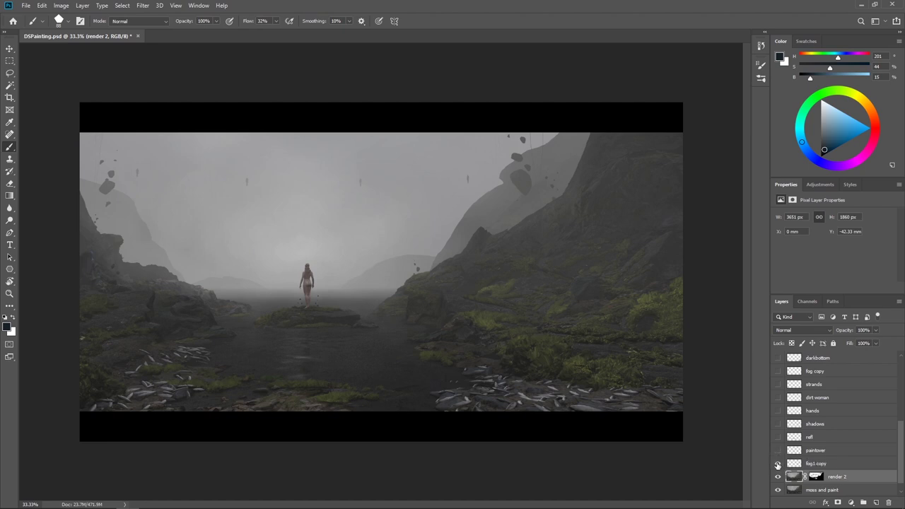
Step: Scroll the Layers panel up and down to review the layer stack
{"action": "scroll", "coordinate": [808, 456], "scroll_direction": "up", "scroll_amount": 2}
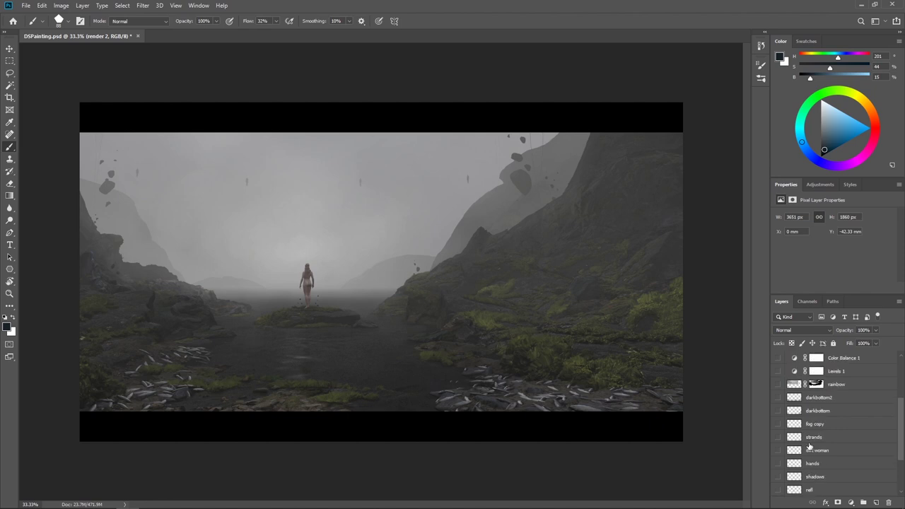
{"action": "scroll", "coordinate": [809, 447], "scroll_direction": "down", "scroll_amount": 2}
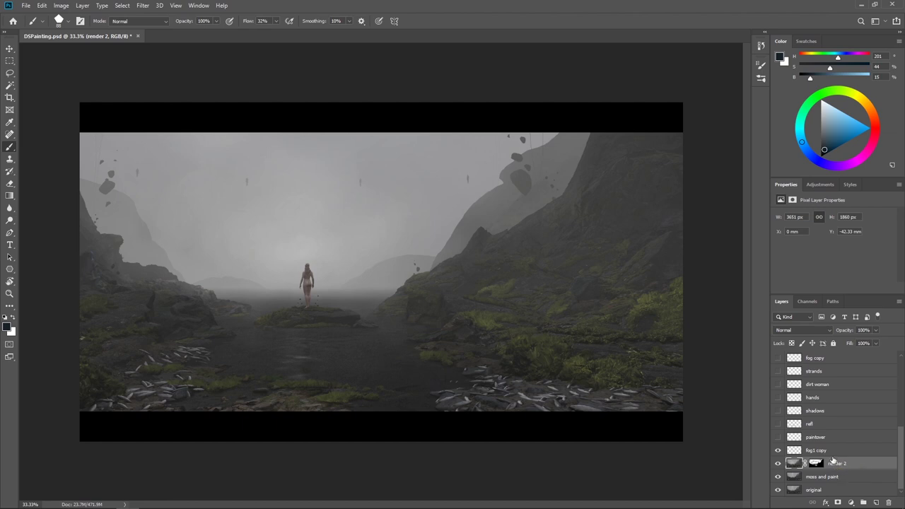
{"action": "scroll", "coordinate": [832, 460], "scroll_direction": "up", "scroll_amount": 10}
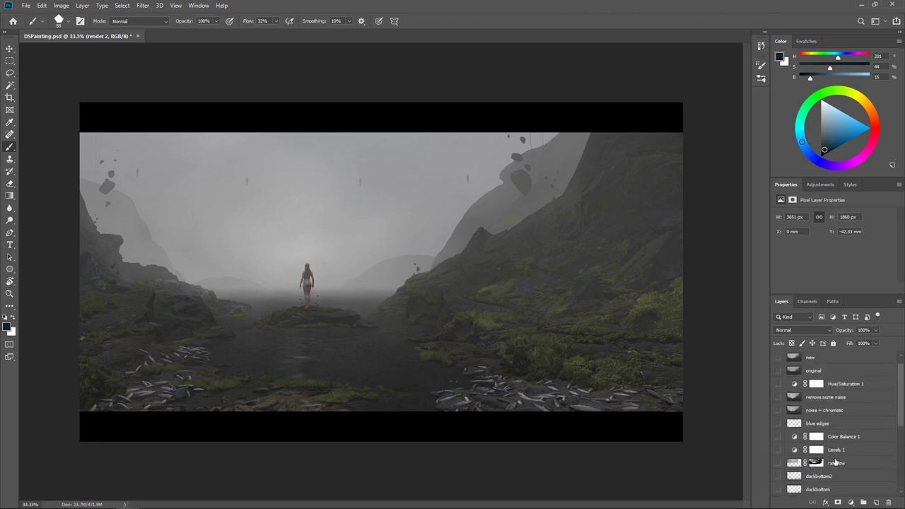
{"action": "scroll", "coordinate": [834, 460], "scroll_direction": "down", "scroll_amount": 10}
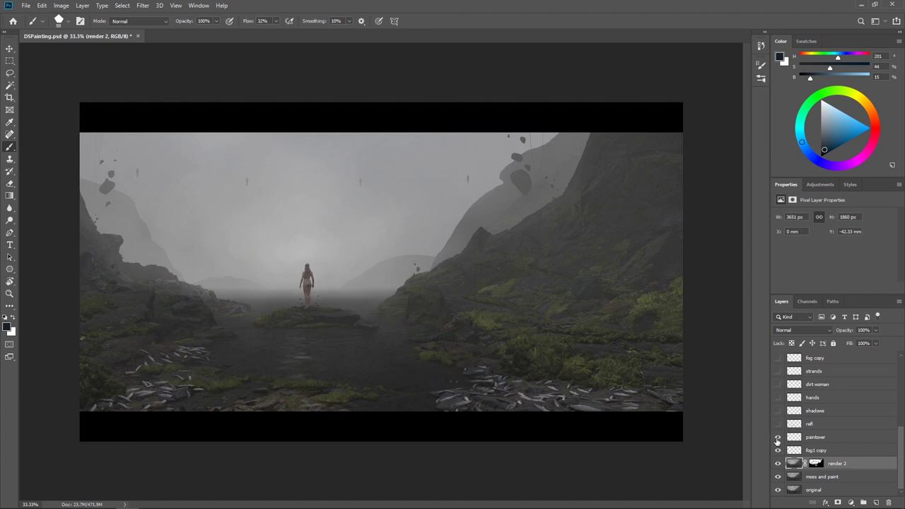
{"action": "left_click", "coordinate": [777, 438]}
{"action": "left_click", "coordinate": [815, 438]}
{"action": "mouse_move", "coordinate": [453, 196]}
{"action": "left_mouse_down"}
{"action": "mouse_move", "coordinate": [374, 271]}
{"action": "mouse_move", "coordinate": [445, 239]}
{"action": "left_mouse_up"}
{"action": "left_click_drag", "start_coordinate": [218, 192], "coordinate": [289, 287]}
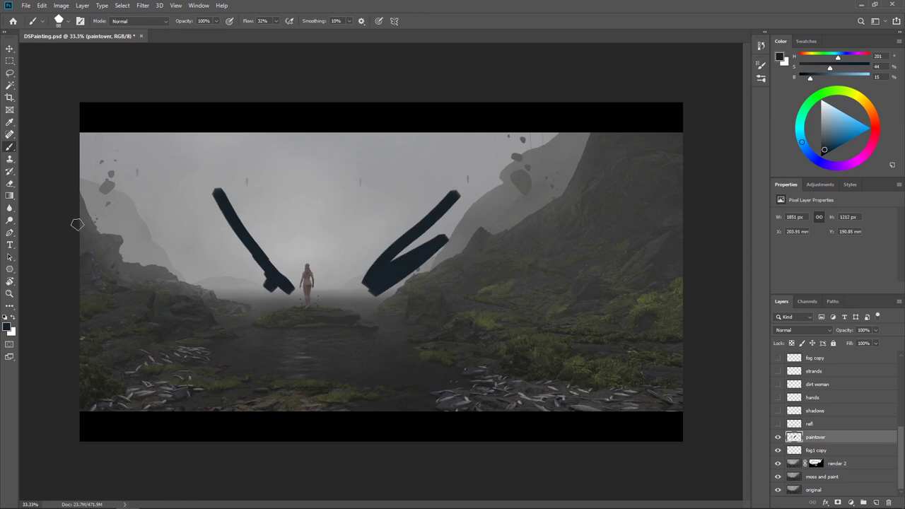
{"action": "left_click_drag", "start_coordinate": [86, 228], "coordinate": [202, 295]}
{"action": "left_click_drag", "start_coordinate": [442, 297], "coordinate": [570, 311]}
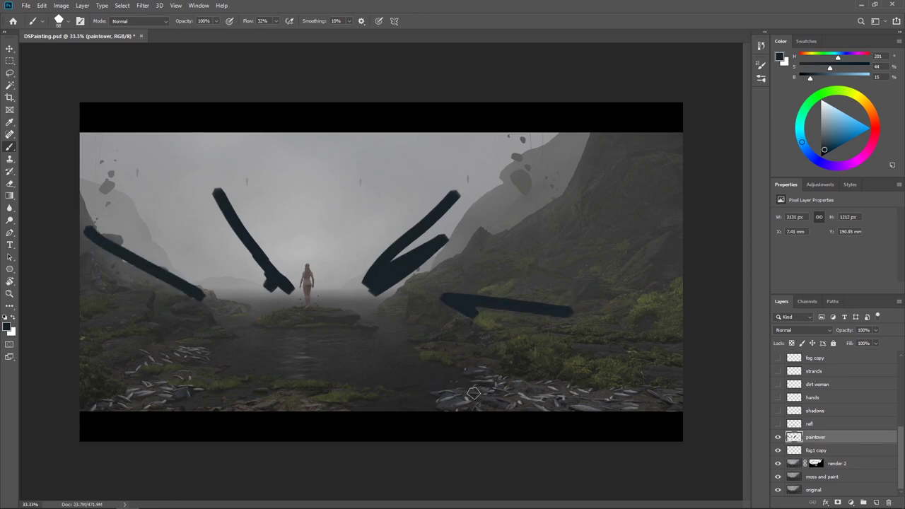
{"action": "left_click_drag", "start_coordinate": [472, 393], "coordinate": [362, 331]}
{"action": "left_click_drag", "start_coordinate": [171, 389], "coordinate": [231, 345]}
{"action": "mouse_move", "coordinate": [306, 403]}
{"action": "left_mouse_down"}
{"action": "mouse_move", "coordinate": [306, 343]}
{"action": "mouse_move", "coordinate": [314, 350]}
{"action": "left_mouse_up"}
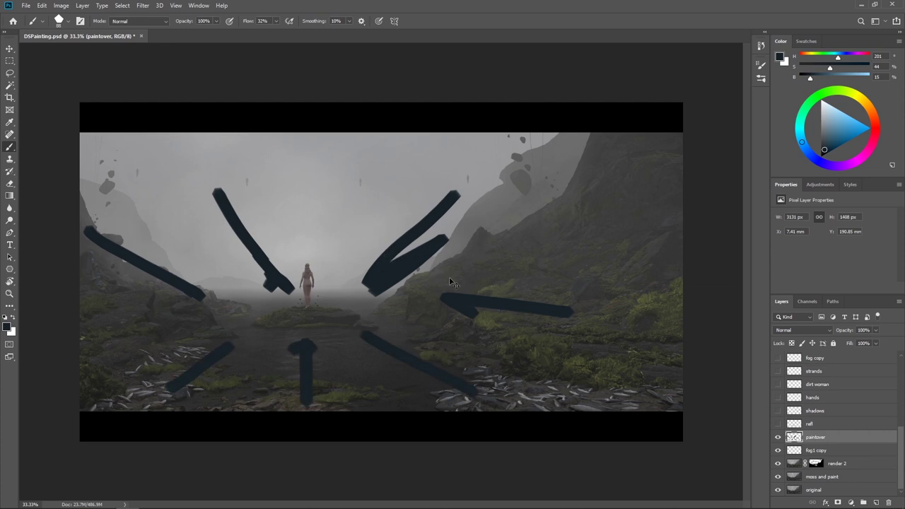
{"action": "key", "text": "ctrl+z"}
{"action": "key", "text": "ctrl+z"}
{"action": "key", "text": "ctrl+z"}
{"action": "key", "text": "ctrl+z"}
{"action": "key", "text": "ctrl+z"}
{"action": "key", "text": "ctrl+z"}
{"action": "key", "text": "ctrl+z"}
{"action": "key", "text": "ctrl+z"}
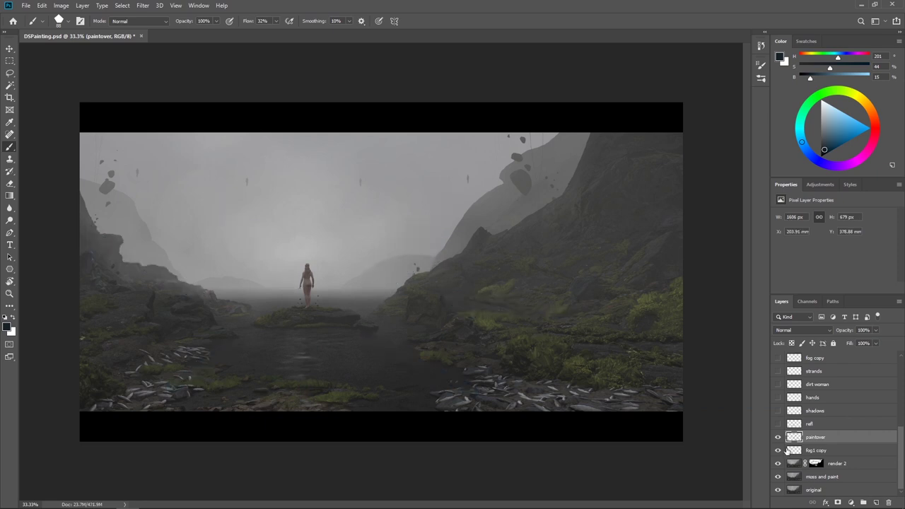
Step: Compare the paintover layer on and off close up on the figure, ending with it shown
{"action": "left_click", "coordinate": [778, 438]}
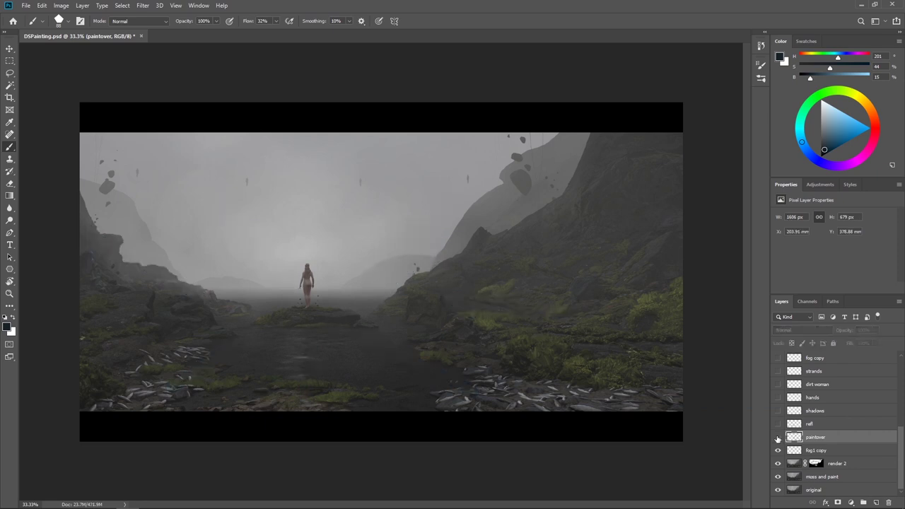
{"action": "left_click", "coordinate": [777, 438]}
{"action": "left_click", "coordinate": [777, 438]}
{"action": "key", "text": "ctrl+plus"}
{"action": "key", "text": "ctrl+plus"}
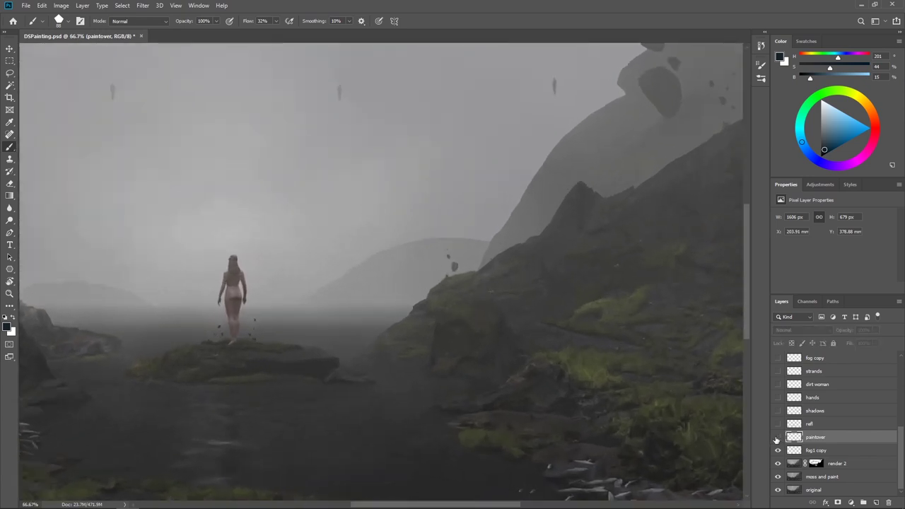
{"action": "left_click_drag", "start_coordinate": [235, 264], "coordinate": [385, 235]}
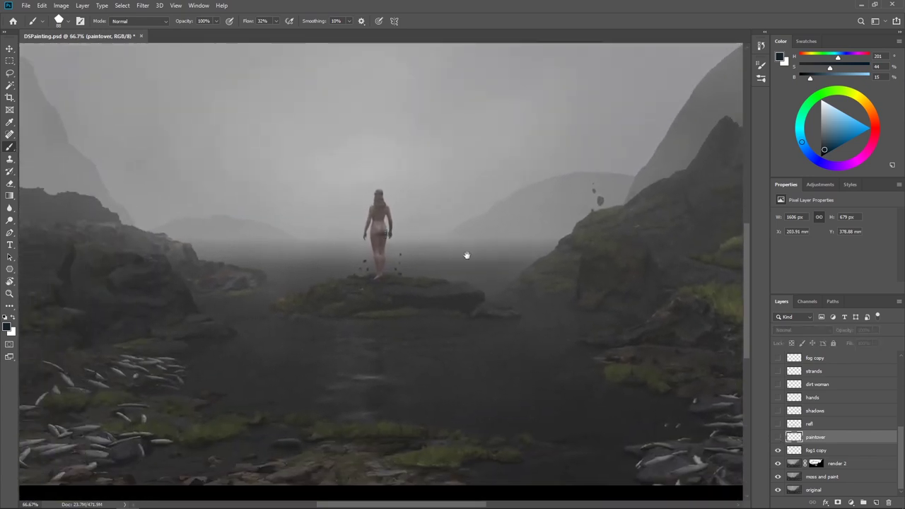
{"action": "left_click", "coordinate": [778, 438]}
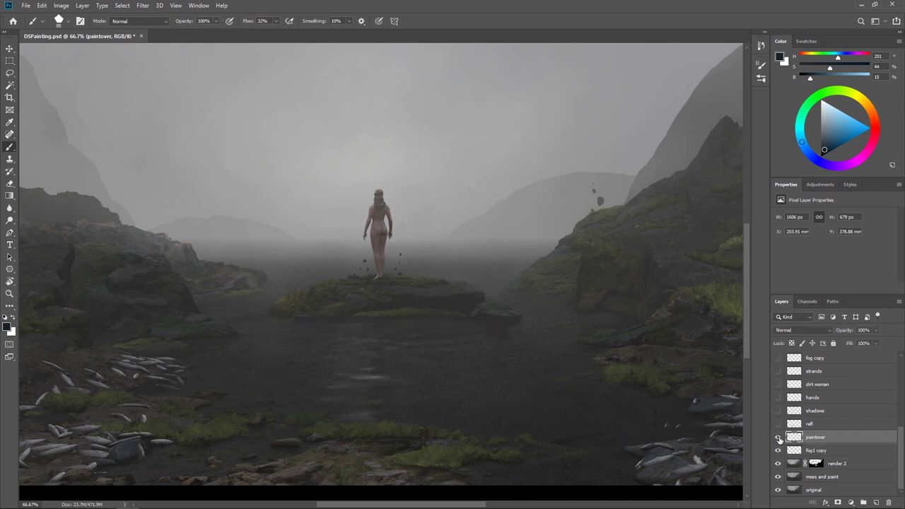
{"action": "left_click", "coordinate": [778, 437]}
{"action": "left_click", "coordinate": [778, 438]}
{"action": "key", "text": "ctrl+minus"}
{"action": "key", "text": "ctrl+minus"}
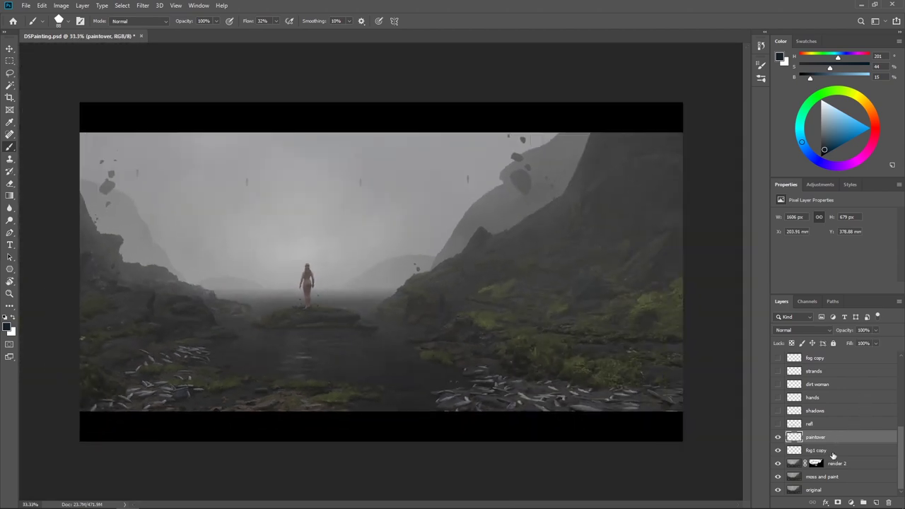
{"action": "scroll", "coordinate": [830, 459], "scroll_direction": "up", "scroll_amount": 1}
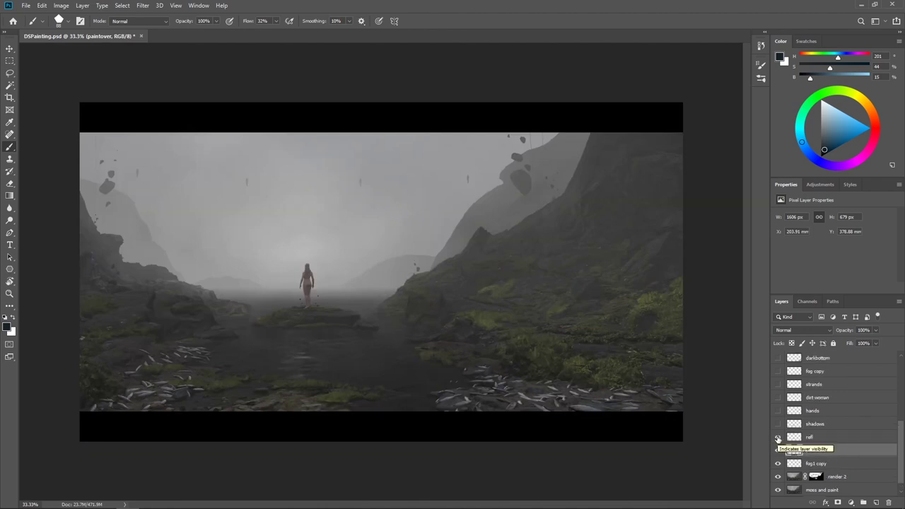
Step: Turn on the refl layer, try and undo a reflection stroke, and compare it on and off
{"action": "left_click", "coordinate": [778, 437]}
{"action": "left_click", "coordinate": [845, 439]}
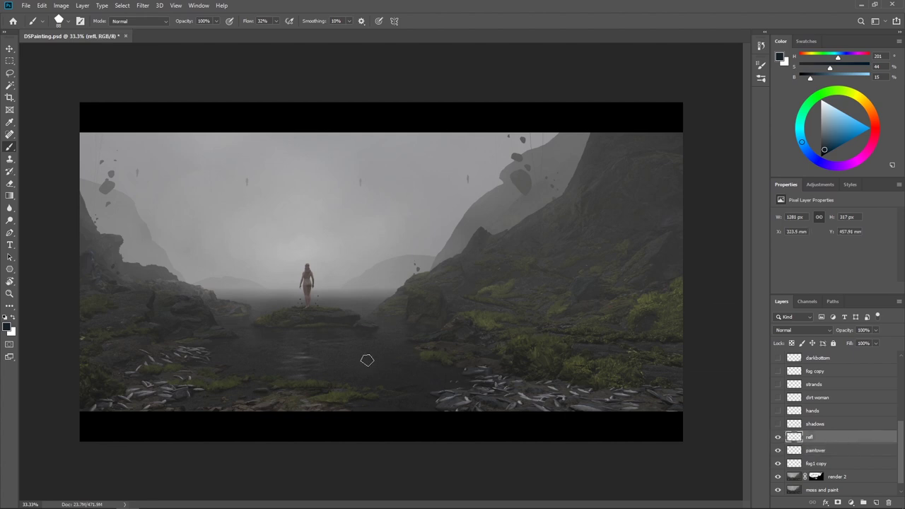
{"action": "mouse_move", "coordinate": [348, 343]}
{"action": "left_mouse_down"}
{"action": "mouse_move", "coordinate": [319, 365]}
{"action": "mouse_move", "coordinate": [319, 352]}
{"action": "left_mouse_up"}
{"action": "key", "text": "ctrl+z"}
{"action": "key", "text": "ctrl+z"}
{"action": "key", "text": "ctrl+z"}
{"action": "key", "text": "ctrl+z"}
{"action": "left_click", "coordinate": [778, 438]}
{"action": "left_click", "coordinate": [778, 438]}
{"action": "left_click", "coordinate": [777, 437]}
{"action": "left_click", "coordinate": [777, 437]}
Step: Undo a dark test stroke on the ground and turn on the shadows layer
{"action": "mouse_move", "coordinate": [385, 319]}
{"action": "left_mouse_down"}
{"action": "mouse_move", "coordinate": [382, 338]}
{"action": "mouse_move", "coordinate": [407, 327]}
{"action": "left_mouse_up"}
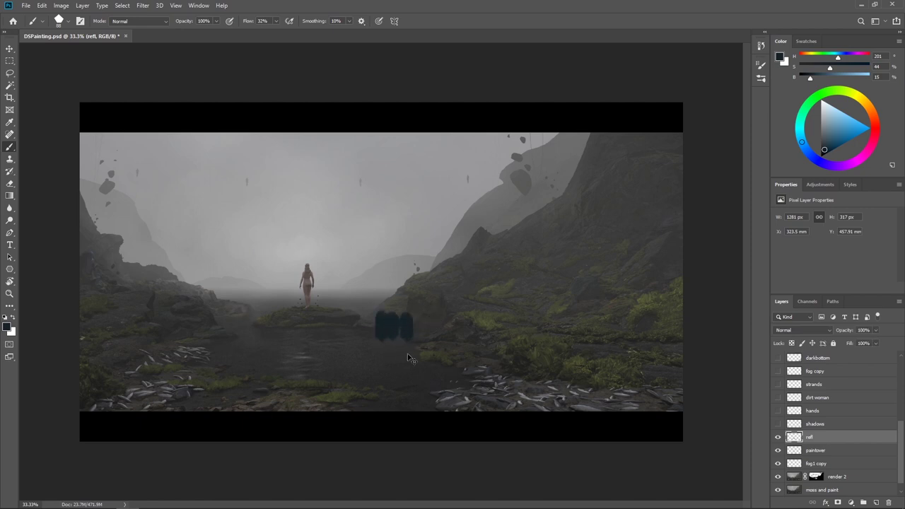
{"action": "key", "text": "ctrl+z"}
{"action": "key", "text": "ctrl+z"}
{"action": "key", "text": "ctrl+z"}
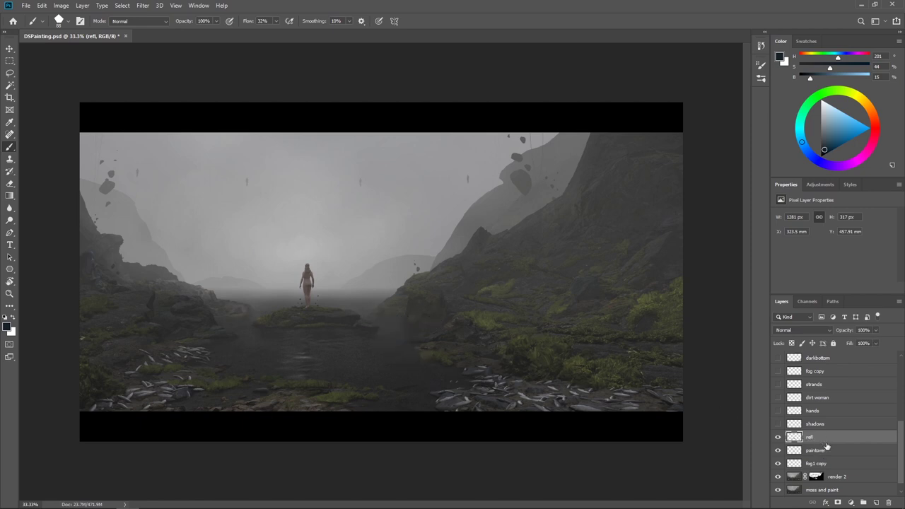
{"action": "scroll", "coordinate": [827, 445], "scroll_direction": "up", "scroll_amount": 2}
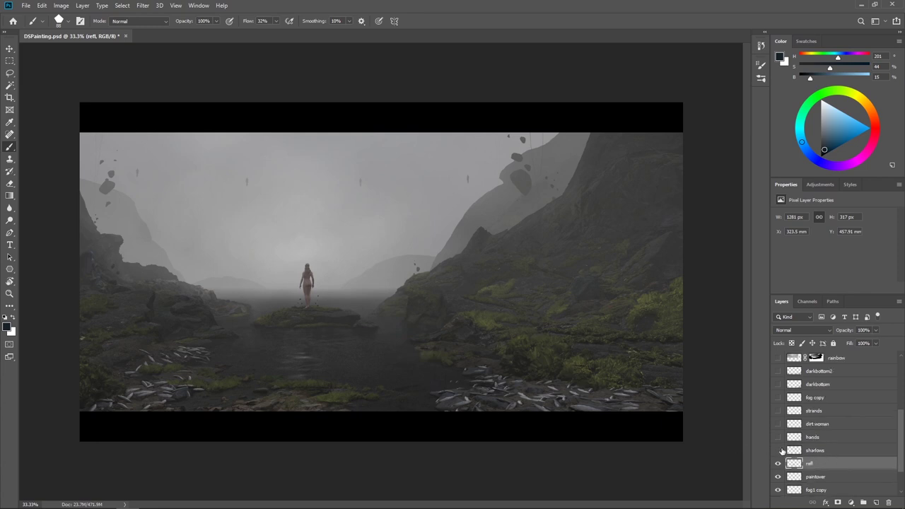
{"action": "left_click", "coordinate": [778, 450]}
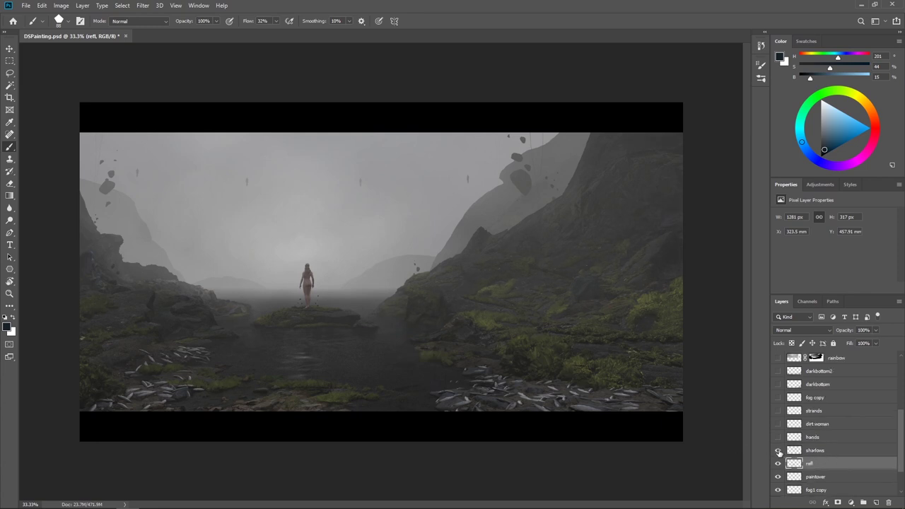
Step: Select the shadows layer and toggle it off and on five times, leaving it shown
{"action": "left_click", "coordinate": [834, 452]}
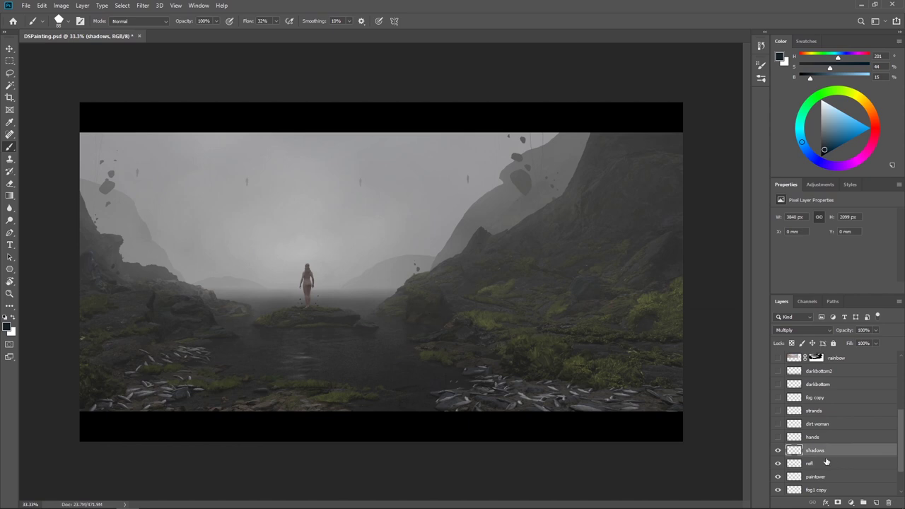
{"action": "left_click", "coordinate": [778, 450]}
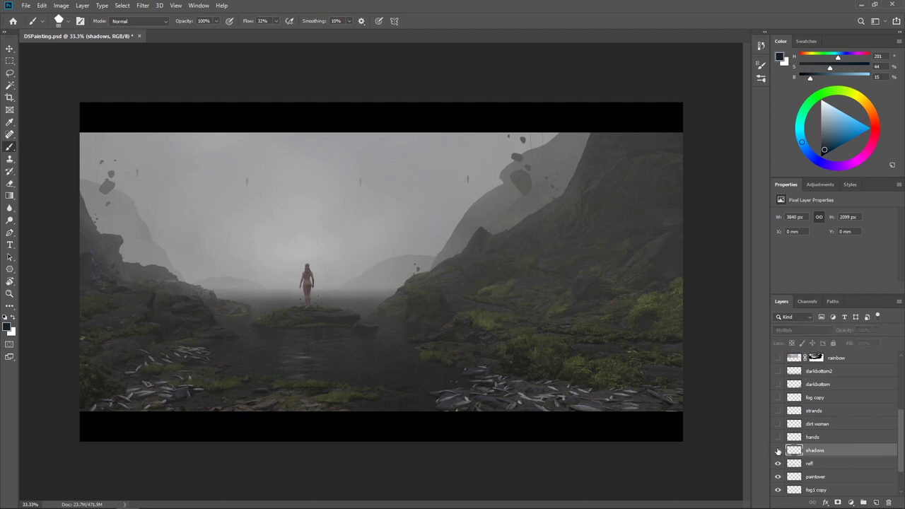
{"action": "left_click", "coordinate": [778, 450]}
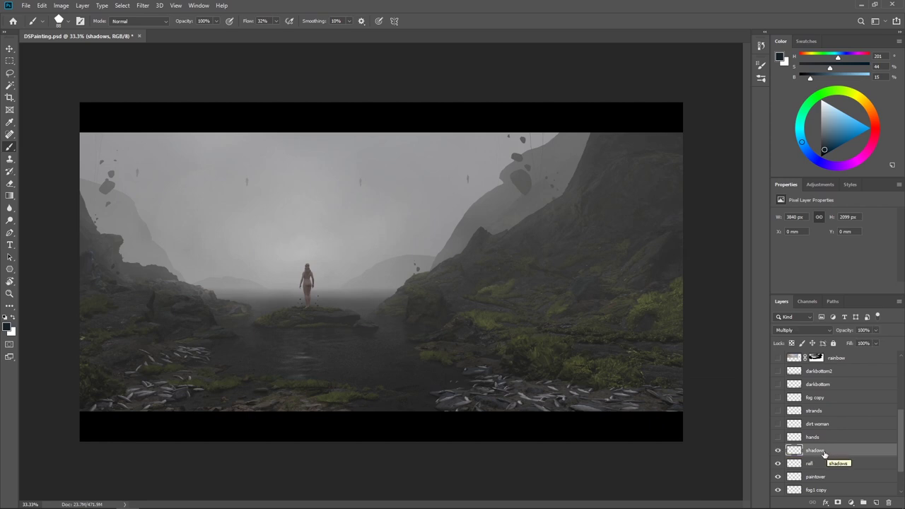
{"action": "left_click", "coordinate": [778, 451]}
{"action": "left_click", "coordinate": [778, 451]}
{"action": "left_click", "coordinate": [778, 451]}
{"action": "left_click", "coordinate": [778, 451]}
{"action": "left_click", "coordinate": [778, 451]}
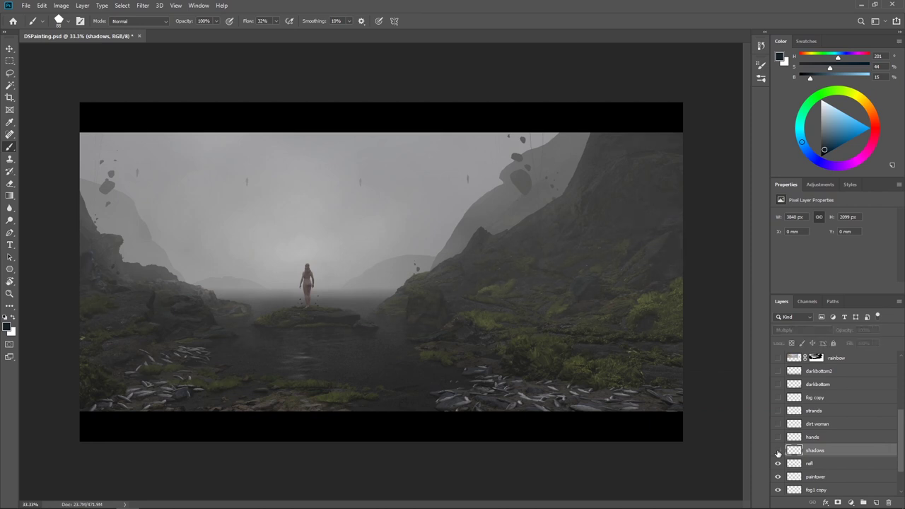
{"action": "left_click", "coordinate": [778, 451]}
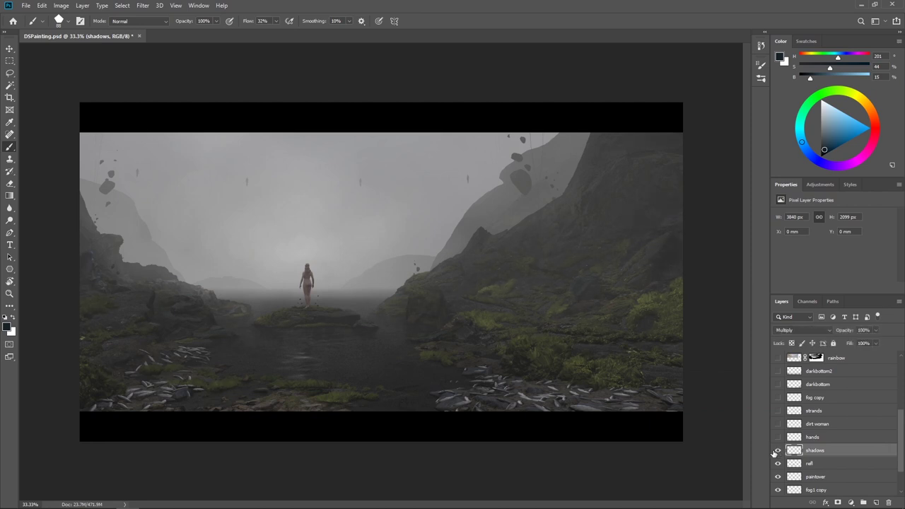
{"action": "left_click", "coordinate": [773, 451]}
{"action": "left_click", "coordinate": [774, 451]}
Step: Select the hands layer, centre the woman in view, and turn the hands layer on
{"action": "left_click", "coordinate": [813, 437]}
{"action": "scroll", "coordinate": [818, 436], "scroll_direction": "up", "scroll_amount": 1}
{"action": "scroll", "coordinate": [263, 213], "scroll_direction": "up", "scroll_amount": 3}
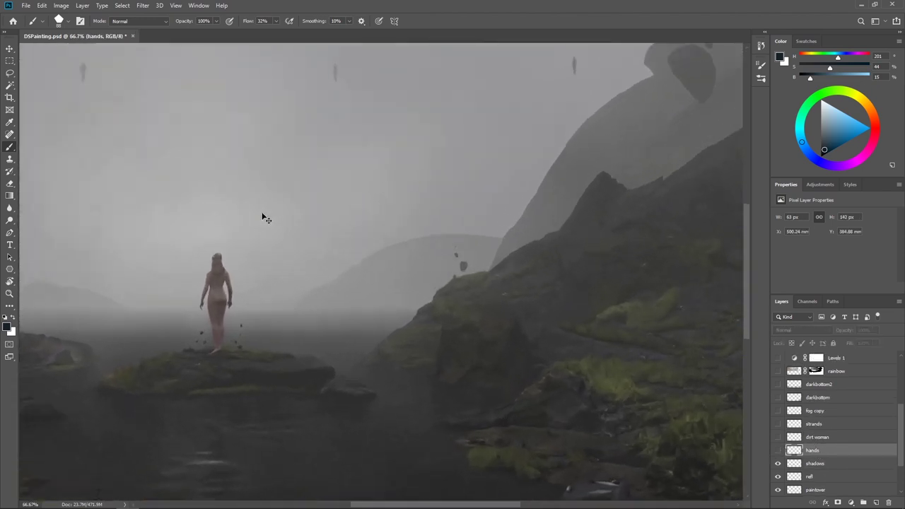
{"action": "mouse_move", "coordinate": [323, 216]}
{"action": "left_mouse_down"}
{"action": "mouse_move", "coordinate": [398, 206]}
{"action": "mouse_move", "coordinate": [414, 226]}
{"action": "mouse_move", "coordinate": [463, 233]}
{"action": "left_mouse_up"}
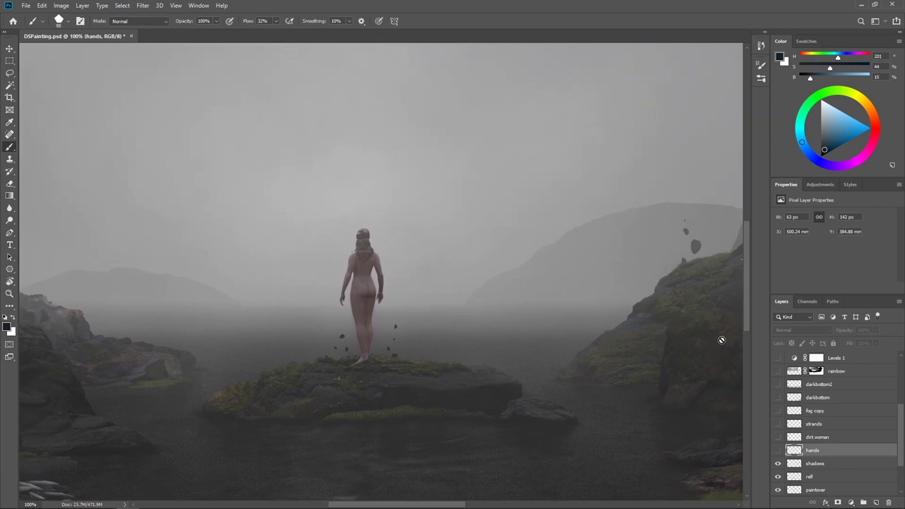
{"action": "left_click", "coordinate": [777, 450]}
Step: Brush over the handprint on the figure's back to fade it, then turn on dirt woman
{"action": "key", "text": "ctrl+plus"}
{"action": "key", "text": "ctrl+plus"}
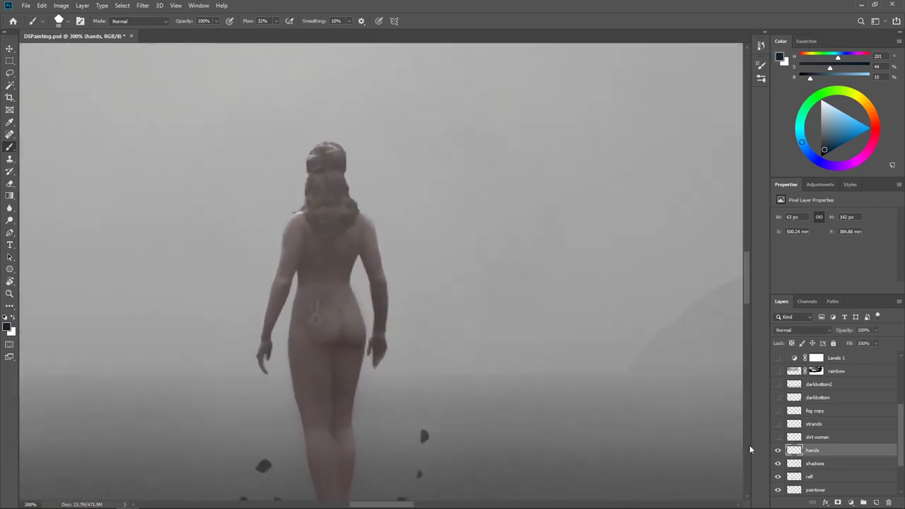
{"action": "left_click_drag", "start_coordinate": [265, 357], "coordinate": [293, 319]}
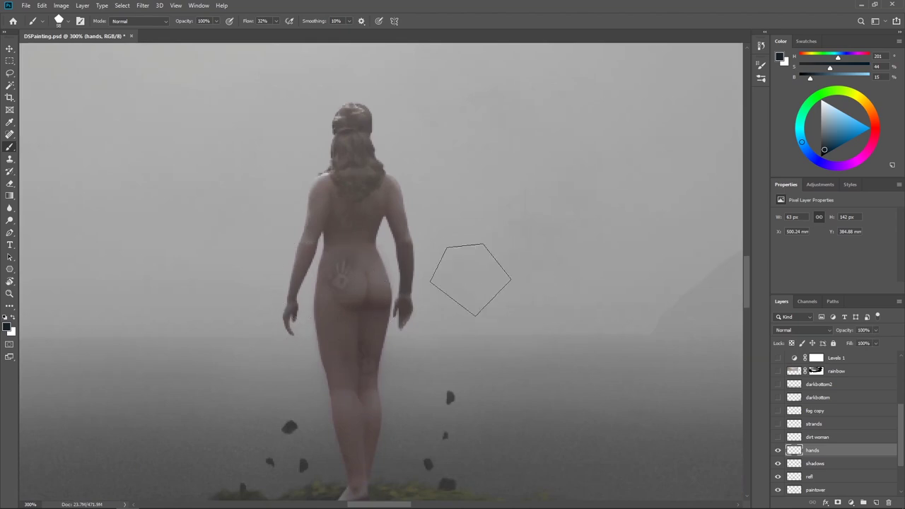
{"action": "mouse_move", "coordinate": [421, 272]}
{"action": "left_mouse_down"}
{"action": "mouse_move", "coordinate": [352, 270]}
{"action": "mouse_move", "coordinate": [424, 262]}
{"action": "left_mouse_up"}
{"action": "mouse_move", "coordinate": [346, 297]}
{"action": "left_mouse_down"}
{"action": "mouse_move", "coordinate": [281, 277]}
{"action": "mouse_move", "coordinate": [346, 296]}
{"action": "mouse_move", "coordinate": [359, 252]}
{"action": "left_mouse_up"}
{"action": "left_click_drag", "start_coordinate": [347, 323], "coordinate": [332, 300]}
{"action": "left_click", "coordinate": [778, 436]}
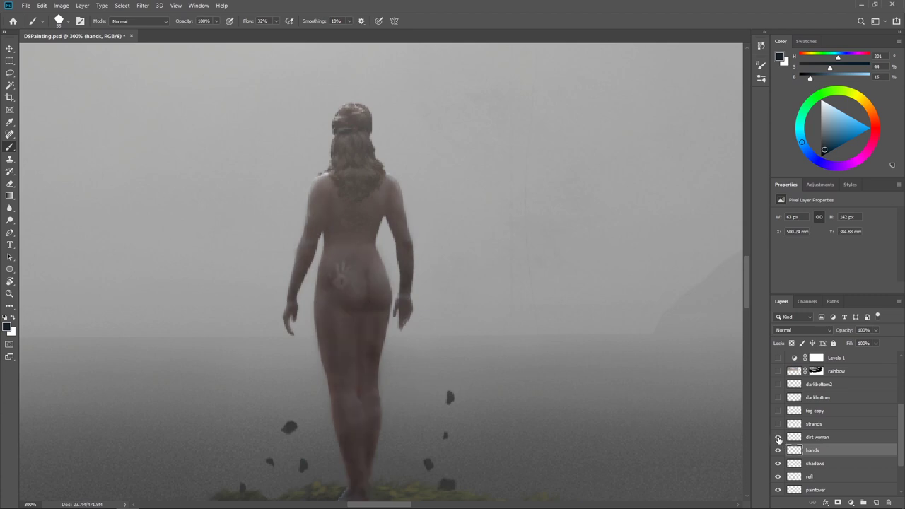
Step: Make dirt woman active, compare it on and off with hands shown, then zoom out
{"action": "left_click", "coordinate": [845, 438]}
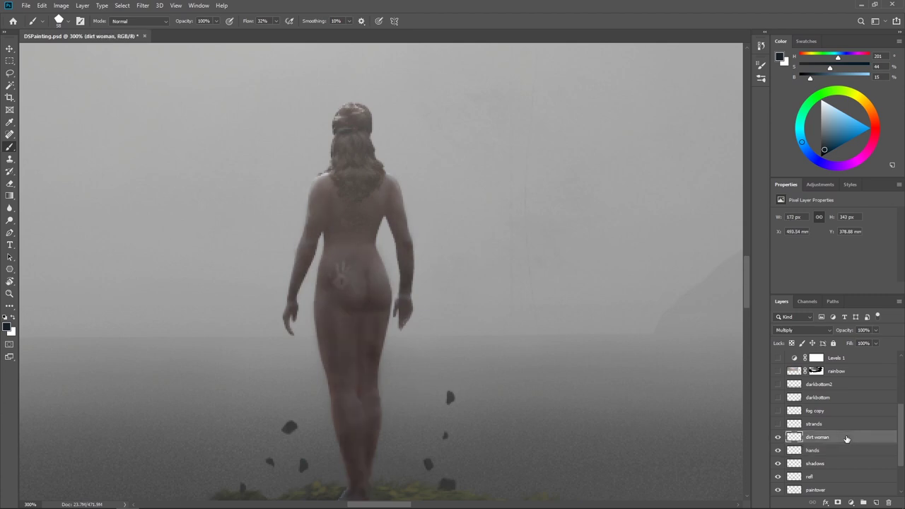
{"action": "key", "text": "ctrl+1"}
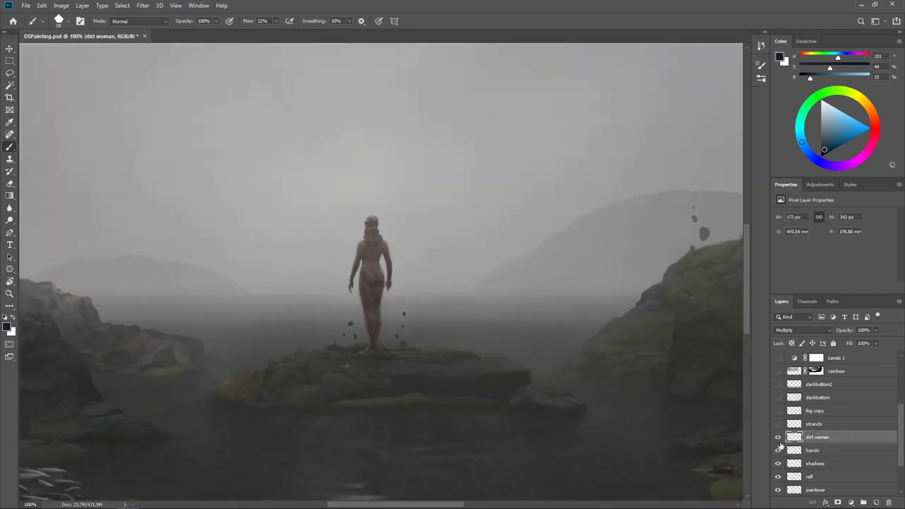
{"action": "left_click", "coordinate": [778, 438]}
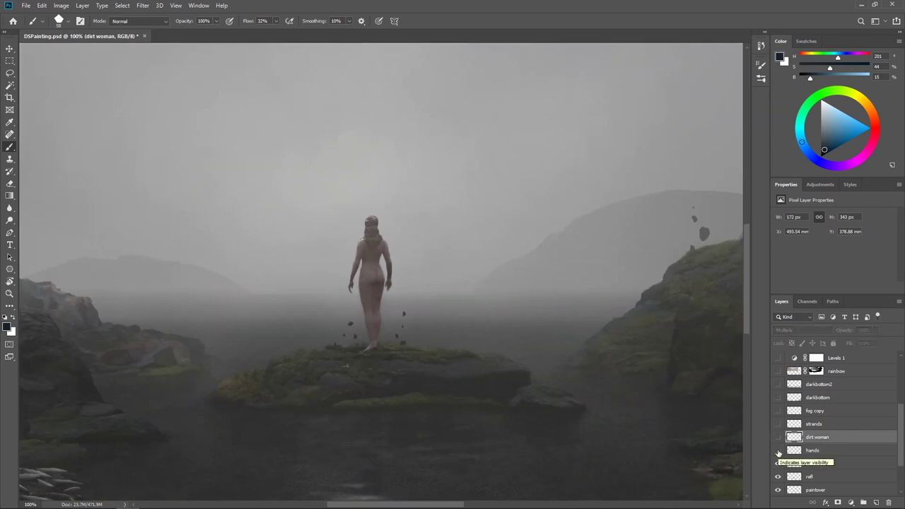
{"action": "left_click", "coordinate": [778, 450]}
{"action": "left_click", "coordinate": [778, 436]}
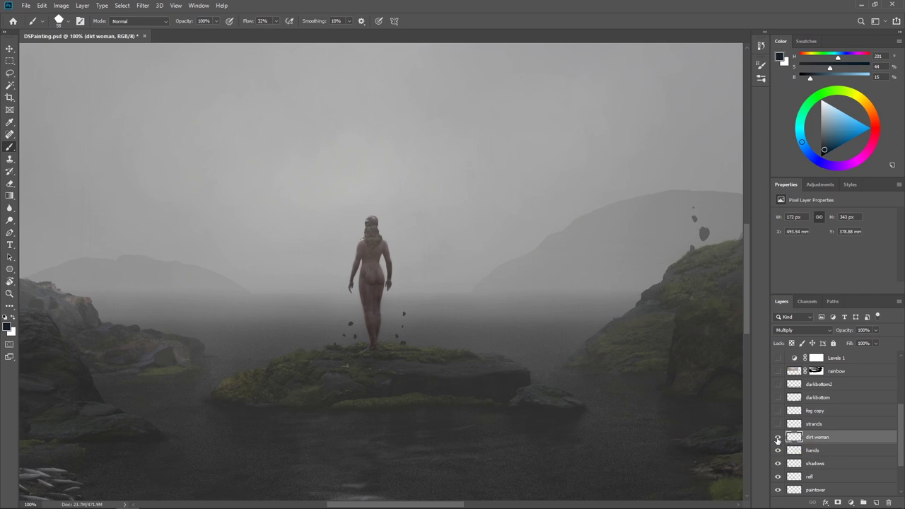
{"action": "left_click", "coordinate": [777, 438]}
{"action": "left_click", "coordinate": [777, 438]}
{"action": "key", "text": "ctrl+minus"}
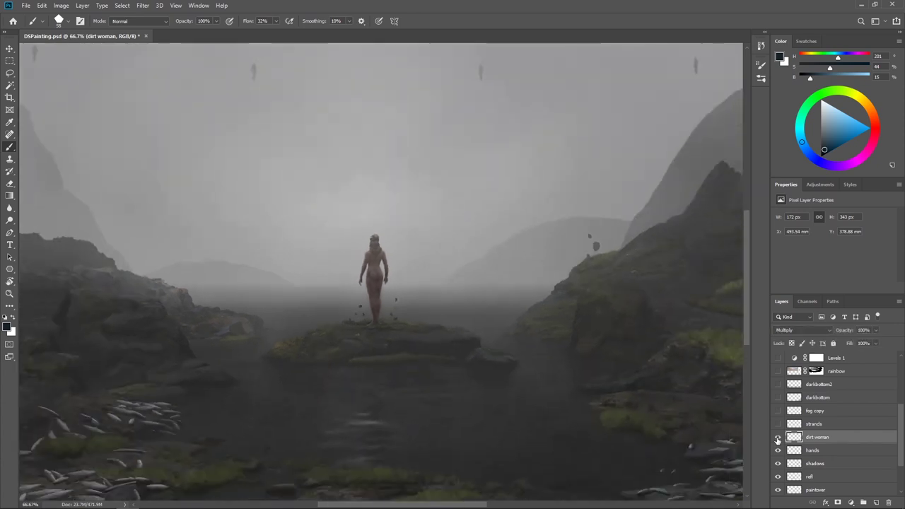
{"action": "key", "text": "ctrl+minus"}
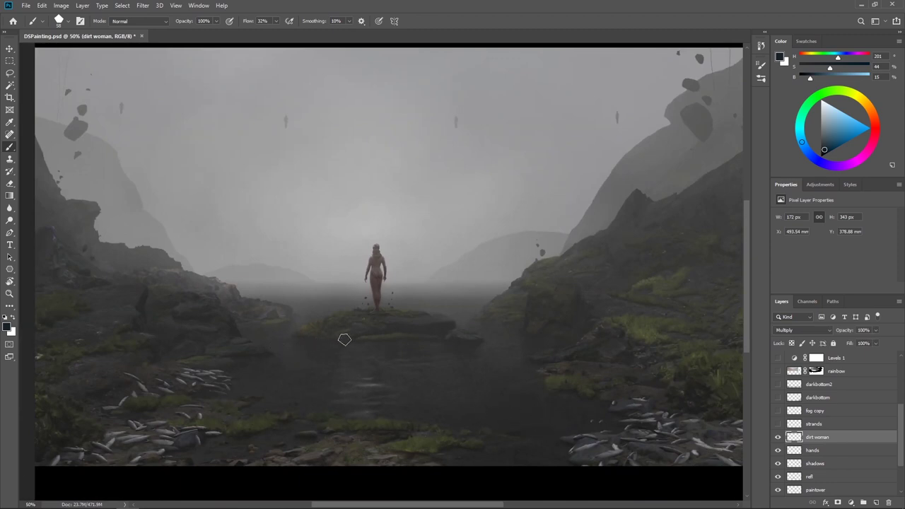
{"action": "scroll", "coordinate": [832, 467], "scroll_direction": "up", "scroll_amount": 1}
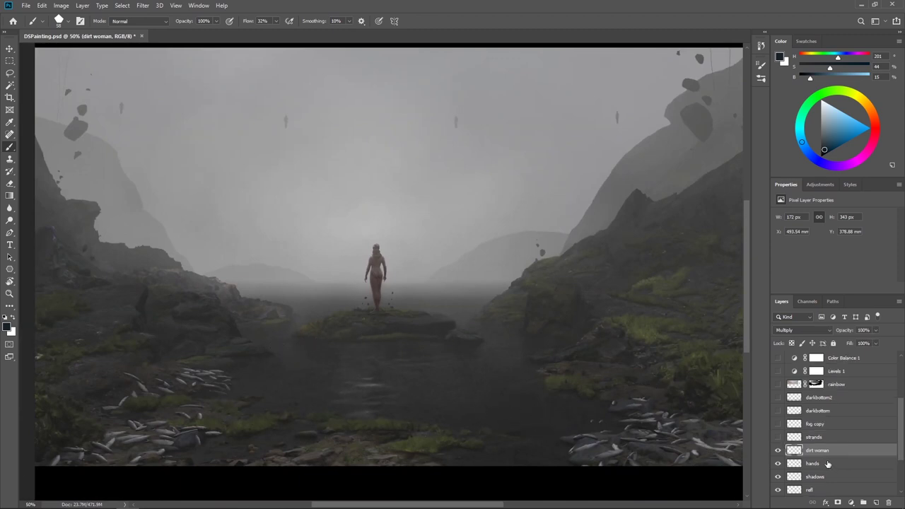
{"action": "key", "text": "ctrl+minus"}
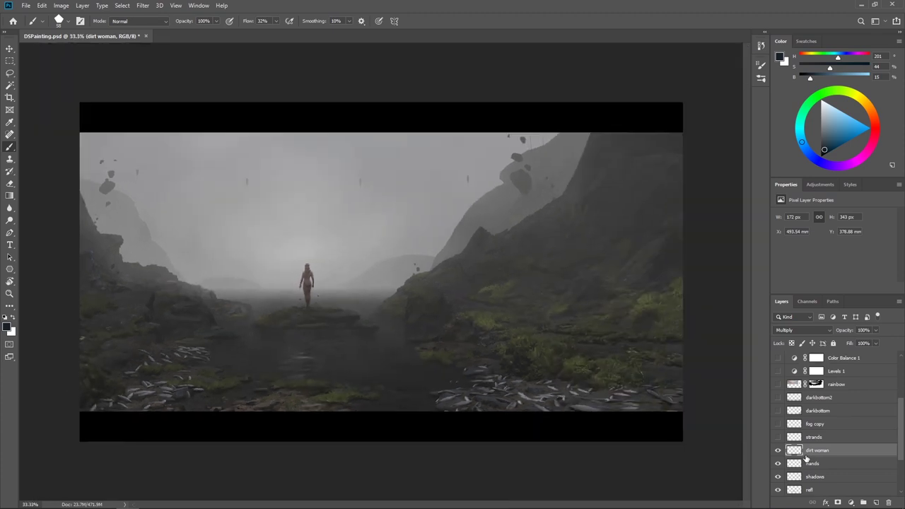
{"action": "left_click", "coordinate": [778, 451]}
{"action": "left_click", "coordinate": [778, 451]}
{"action": "scroll", "coordinate": [819, 463], "scroll_direction": "up", "scroll_amount": 1}
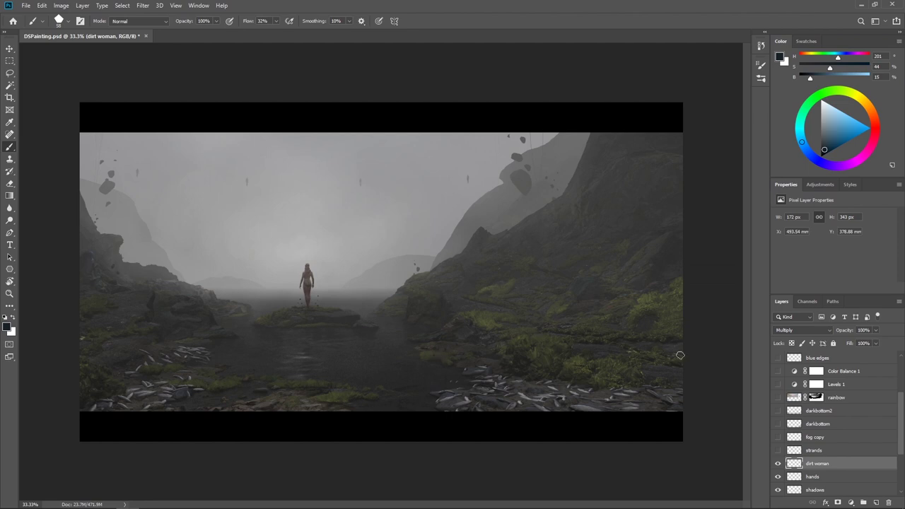
{"action": "left_click", "coordinate": [827, 451]}
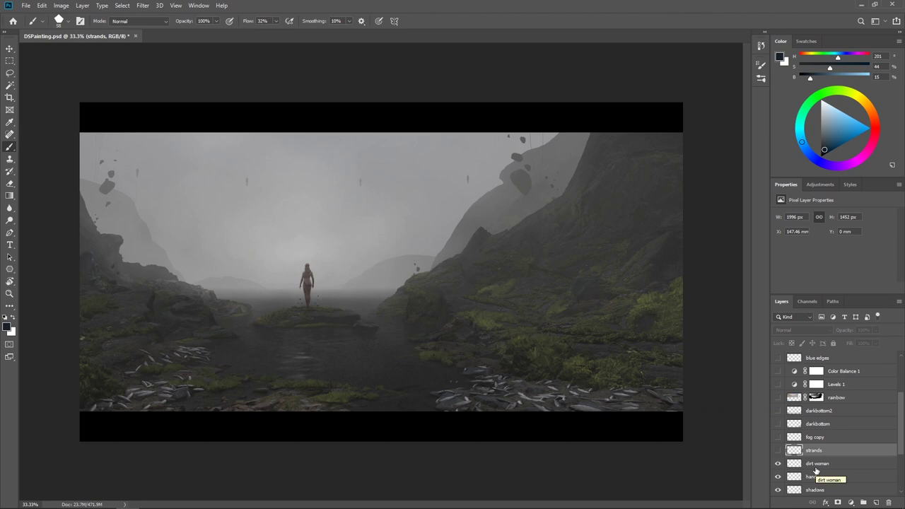
{"action": "scroll", "coordinate": [817, 470], "scroll_direction": "up", "scroll_amount": 1}
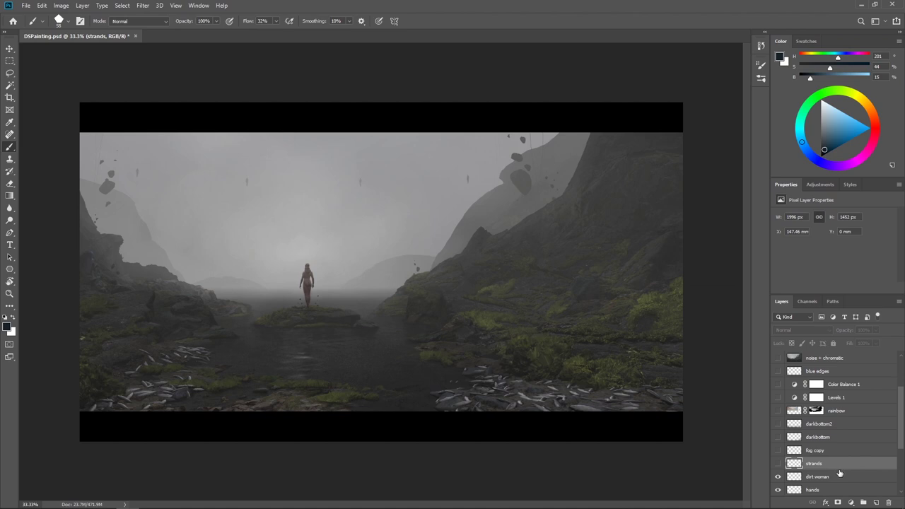
Step: Turn on the strands layer and try four dark demo brush strokes, undoing them
{"action": "left_click", "coordinate": [778, 463]}
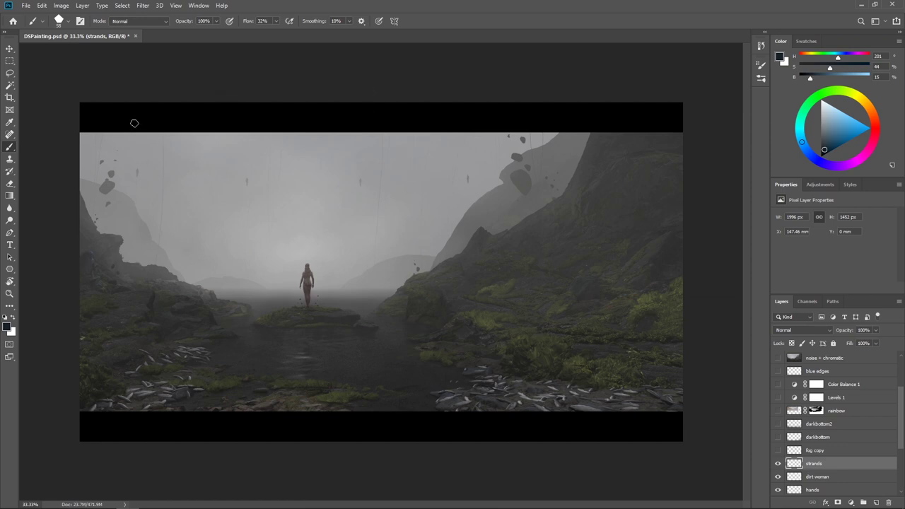
{"action": "left_click_drag", "start_coordinate": [601, 164], "coordinate": [473, 260]}
{"action": "left_click_drag", "start_coordinate": [121, 211], "coordinate": [236, 283]}
{"action": "left_click_drag", "start_coordinate": [530, 364], "coordinate": [468, 325]}
{"action": "left_click_drag", "start_coordinate": [167, 330], "coordinate": [239, 305]}
{"action": "key", "text": "ctrl+z"}
{"action": "key", "text": "ctrl+z"}
{"action": "key", "text": "ctrl+z"}
{"action": "key", "text": "ctrl+z"}
Step: Paint four vertical demo strokes near the centre and upper left, then undo them
{"action": "left_click_drag", "start_coordinate": [443, 151], "coordinate": [442, 256]}
{"action": "left_click_drag", "start_coordinate": [379, 145], "coordinate": [371, 234]}
{"action": "left_click_drag", "start_coordinate": [151, 140], "coordinate": [160, 238]}
{"action": "left_click_drag", "start_coordinate": [125, 148], "coordinate": [120, 209]}
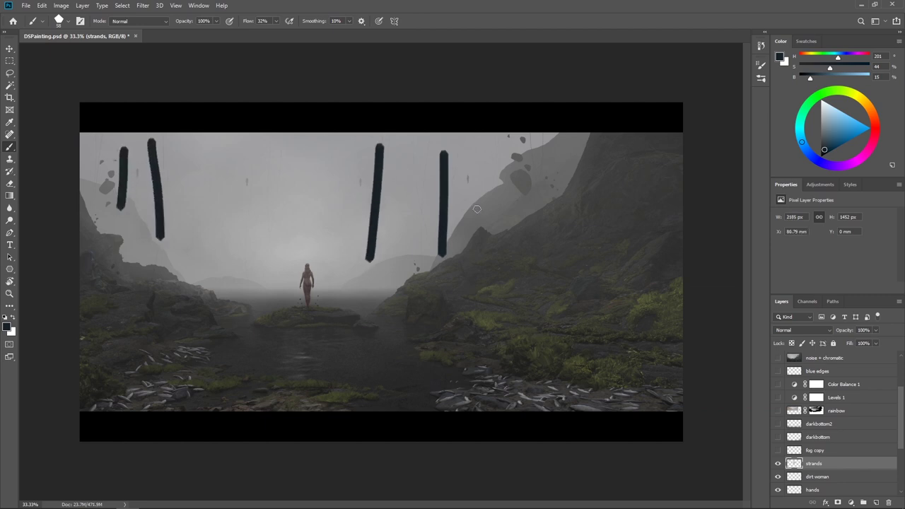
{"action": "key", "text": "ctrl+z"}
{"action": "key", "text": "ctrl+z"}
{"action": "key", "text": "ctrl+z"}
{"action": "key", "text": "ctrl+z"}
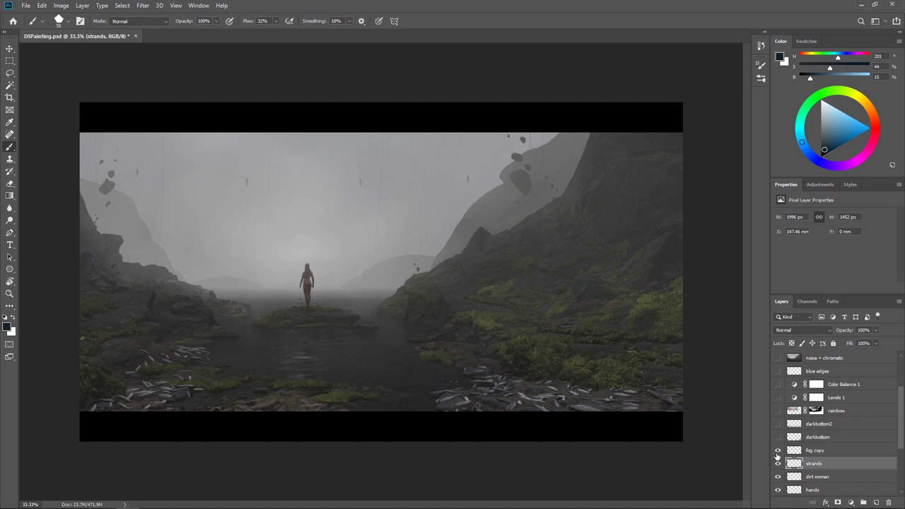
Step: Compare the foreground with the darkbottom layers on and off, then paint trial dark strand strokes
{"action": "left_click_drag", "start_coordinate": [778, 439], "coordinate": [778, 424]}
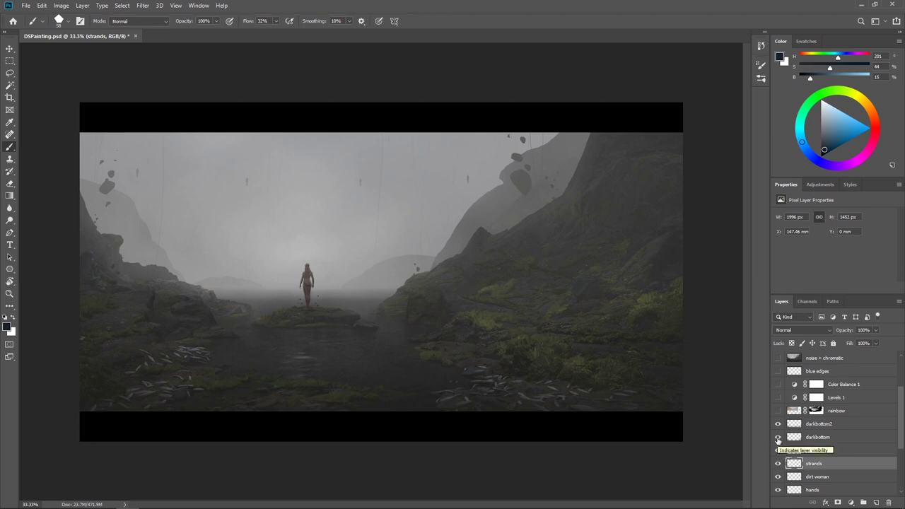
{"action": "left_click_drag", "start_coordinate": [777, 438], "coordinate": [778, 429]}
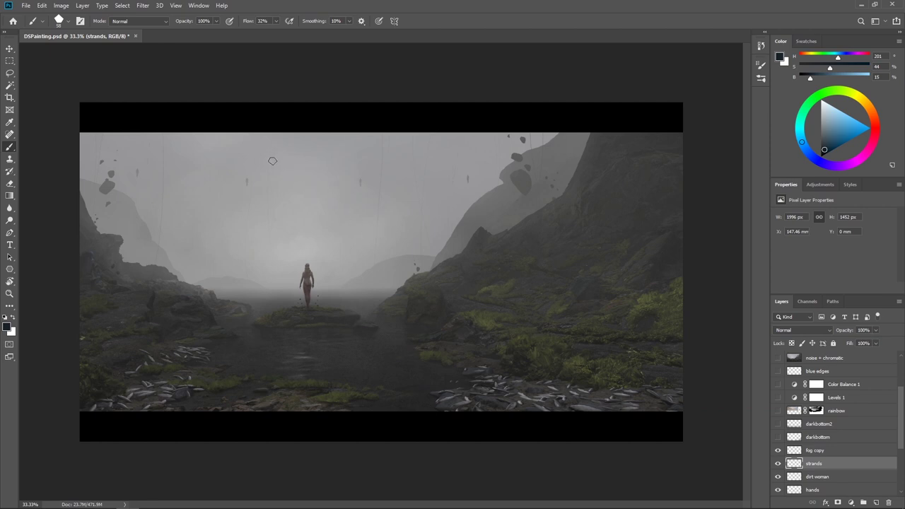
{"action": "mouse_move", "coordinate": [282, 161]}
{"action": "left_mouse_down"}
{"action": "mouse_move", "coordinate": [414, 238]}
{"action": "mouse_move", "coordinate": [565, 304]}
{"action": "left_mouse_up"}
{"action": "mouse_move", "coordinate": [273, 163]}
{"action": "left_mouse_down"}
{"action": "mouse_move", "coordinate": [120, 325]}
{"action": "mouse_move", "coordinate": [426, 203]}
{"action": "mouse_move", "coordinate": [640, 410]}
{"action": "left_mouse_up"}
{"action": "left_click_drag", "start_coordinate": [141, 405], "coordinate": [154, 273]}
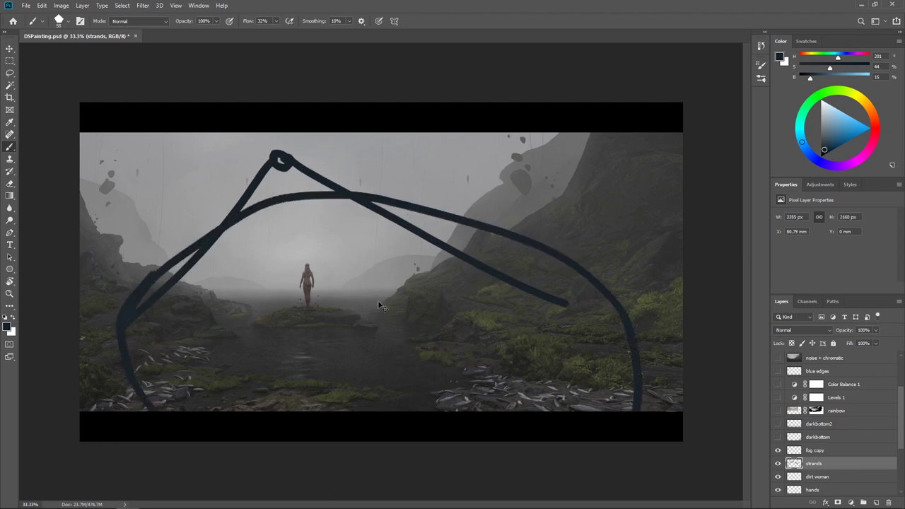
Step: Undo all trial strand strokes and switch darkbottom and darkbottom2 back on
{"action": "key", "text": "ctrl+z"}
{"action": "key", "text": "ctrl+z"}
{"action": "key", "text": "ctrl+z"}
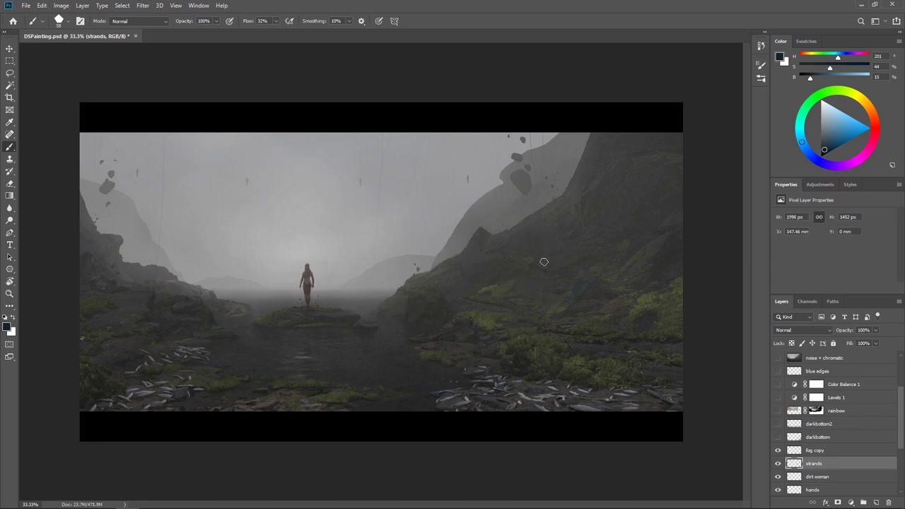
{"action": "mouse_move", "coordinate": [509, 281]}
{"action": "left_mouse_down"}
{"action": "mouse_move", "coordinate": [656, 276]}
{"action": "mouse_move", "coordinate": [397, 428]}
{"action": "mouse_move", "coordinate": [115, 310]}
{"action": "left_mouse_up"}
{"action": "key", "text": "ctrl+z"}
{"action": "scroll", "coordinate": [822, 463], "scroll_direction": "up", "scroll_amount": 1}
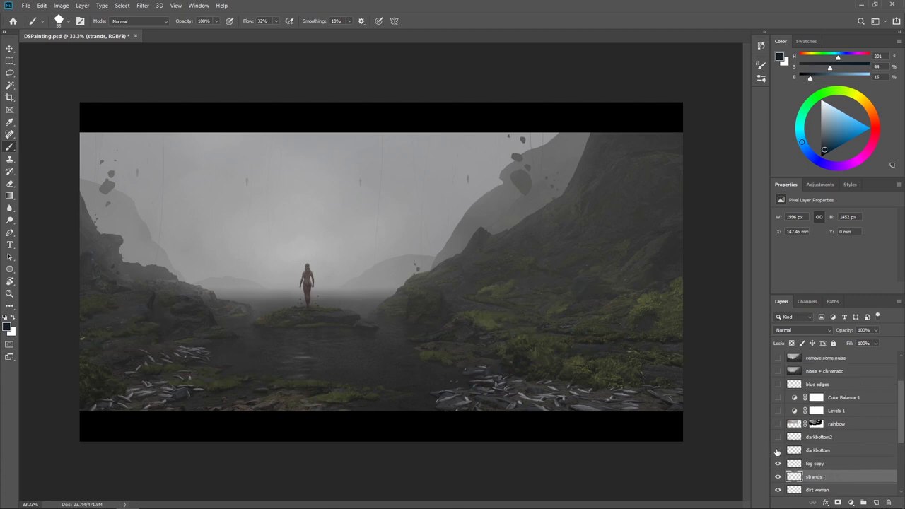
{"action": "left_click_drag", "start_coordinate": [778, 453], "coordinate": [777, 443]}
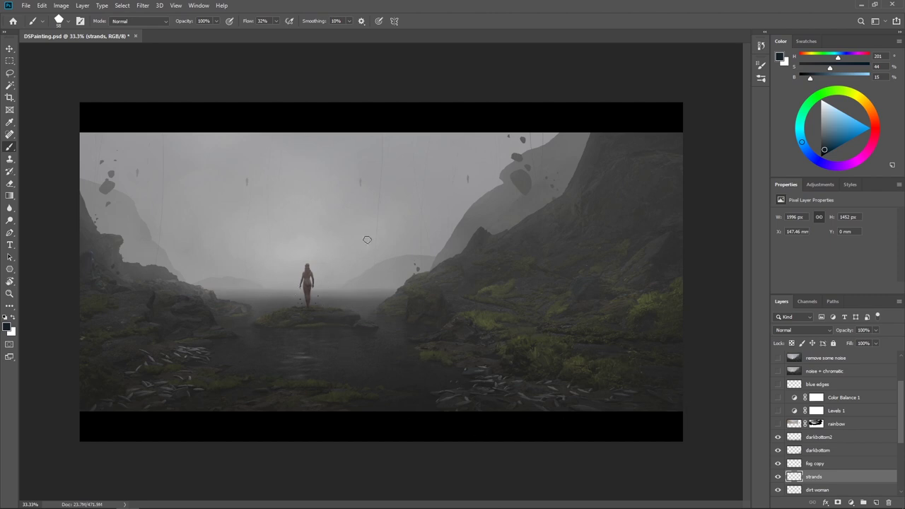
{"action": "scroll", "coordinate": [822, 469], "scroll_direction": "up", "scroll_amount": 2}
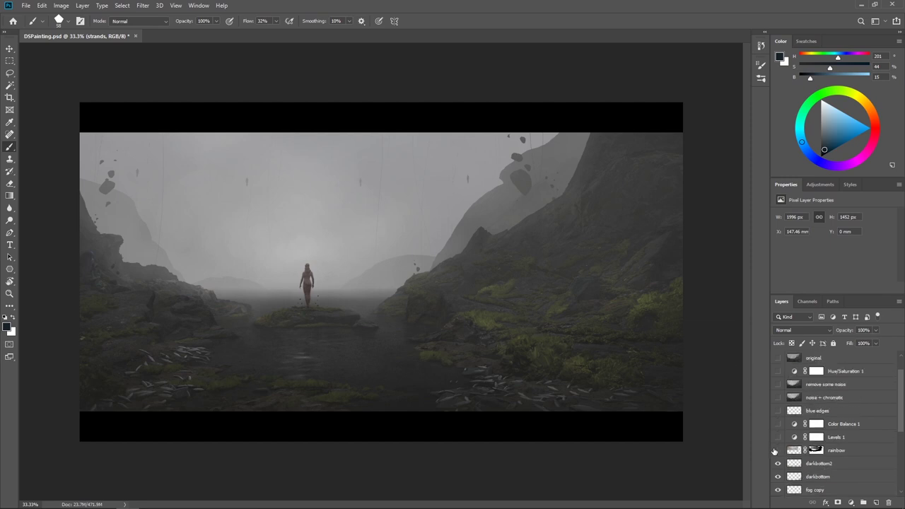
Step: Turn on the rainbow layer to add a faint arc across the misty sky
{"action": "left_click", "coordinate": [778, 450]}
{"action": "scroll", "coordinate": [778, 453], "scroll_direction": "up", "scroll_amount": 1}
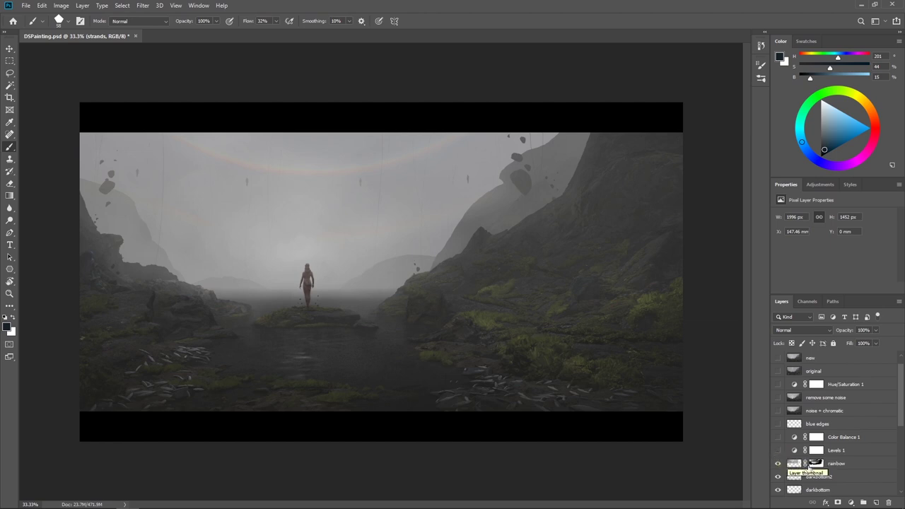
{"action": "scroll", "coordinate": [778, 457], "scroll_direction": "up", "scroll_amount": 1}
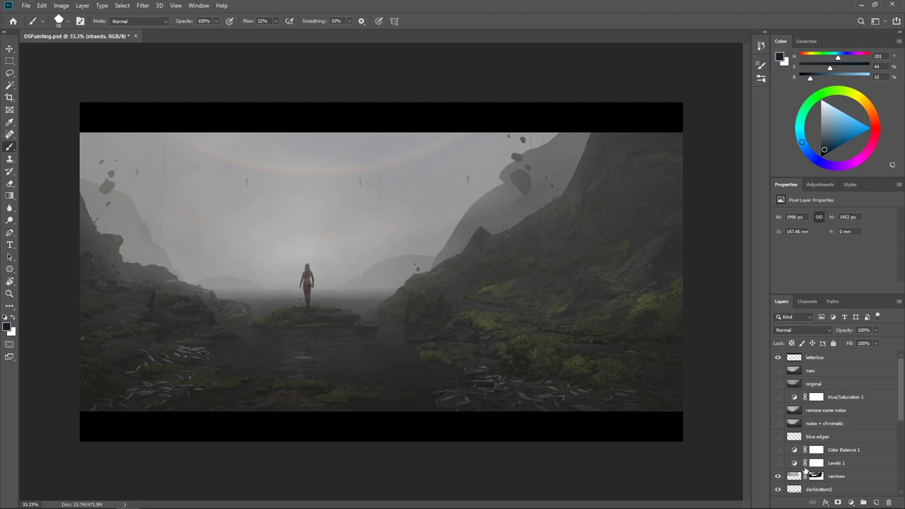
Step: Turn on Levels 1, compare it off and on, and undo a trial output-white change
{"action": "left_click", "coordinate": [777, 464]}
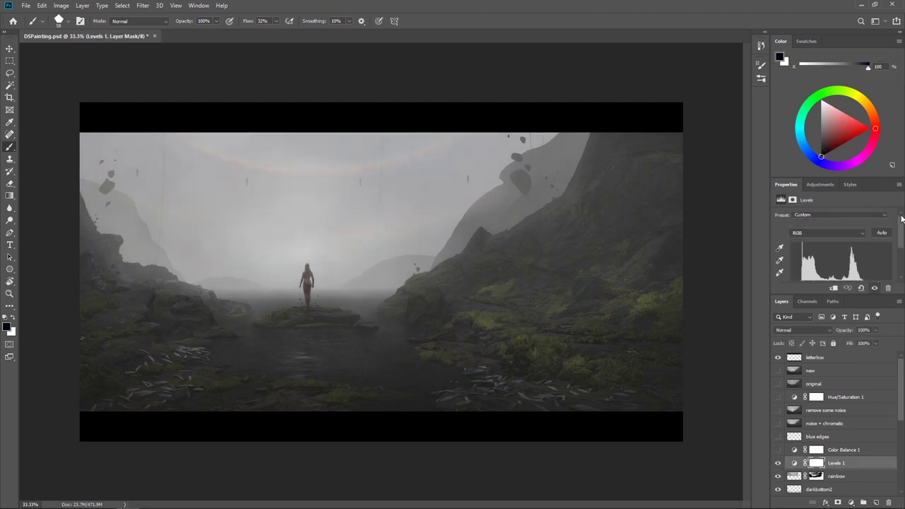
{"action": "scroll", "coordinate": [901, 223], "scroll_direction": "down", "scroll_amount": 2}
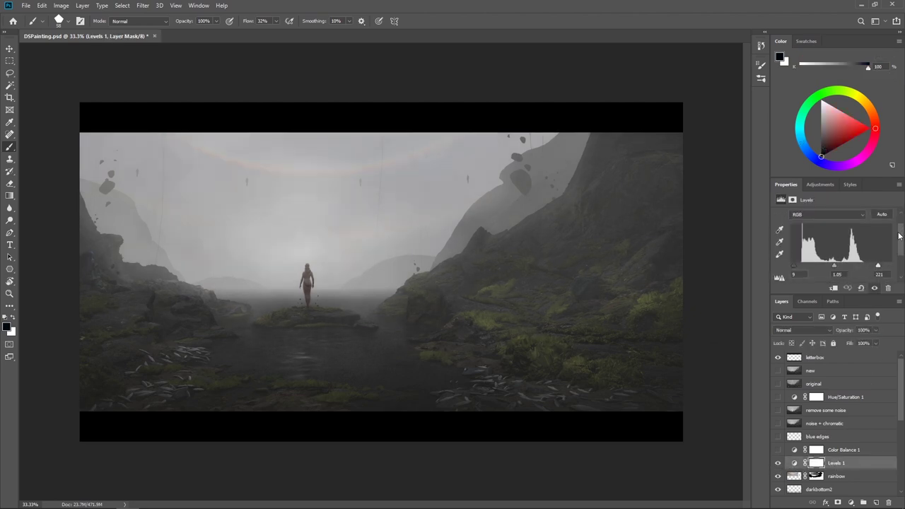
{"action": "left_click", "coordinate": [777, 463]}
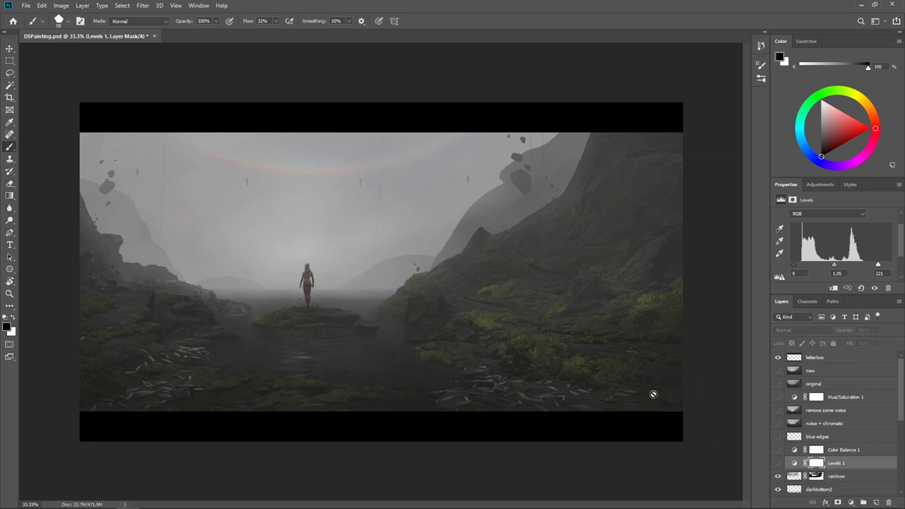
{"action": "left_click", "coordinate": [778, 463]}
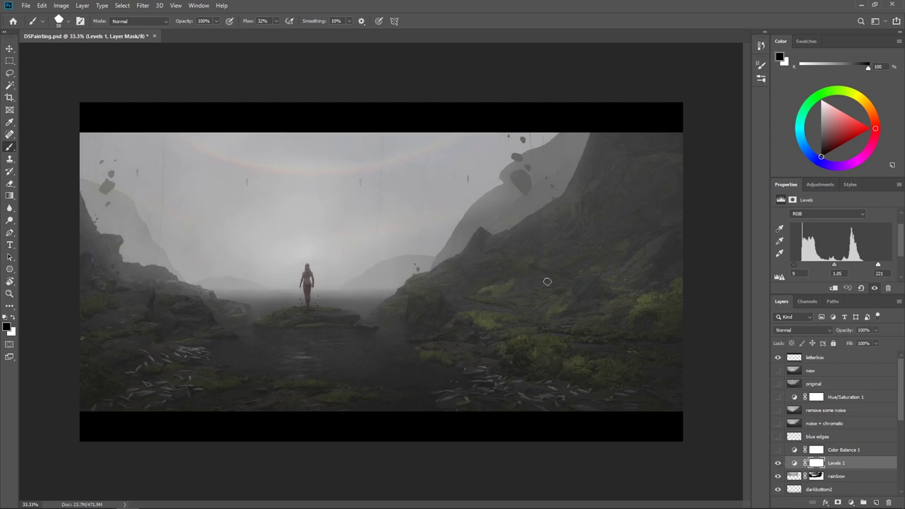
{"action": "scroll", "coordinate": [901, 249], "scroll_direction": "down", "scroll_amount": 2}
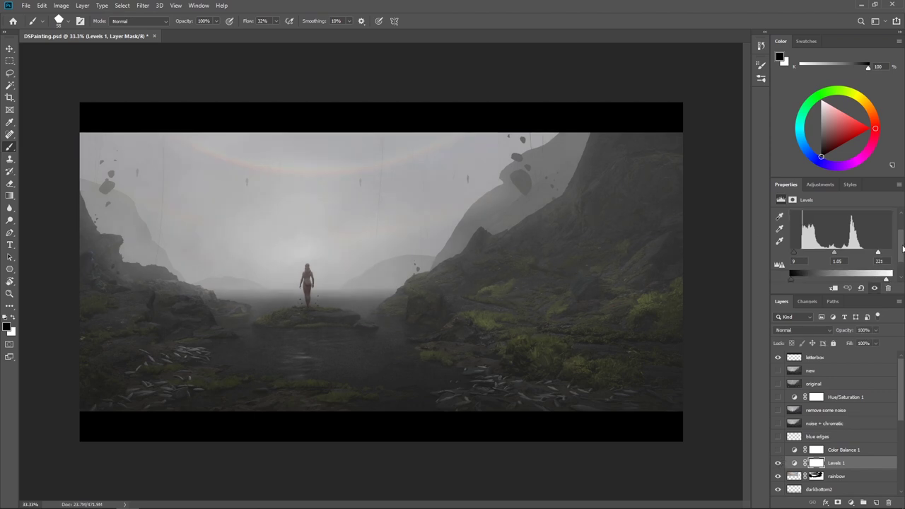
{"action": "left_click_drag", "start_coordinate": [886, 278], "coordinate": [864, 281]}
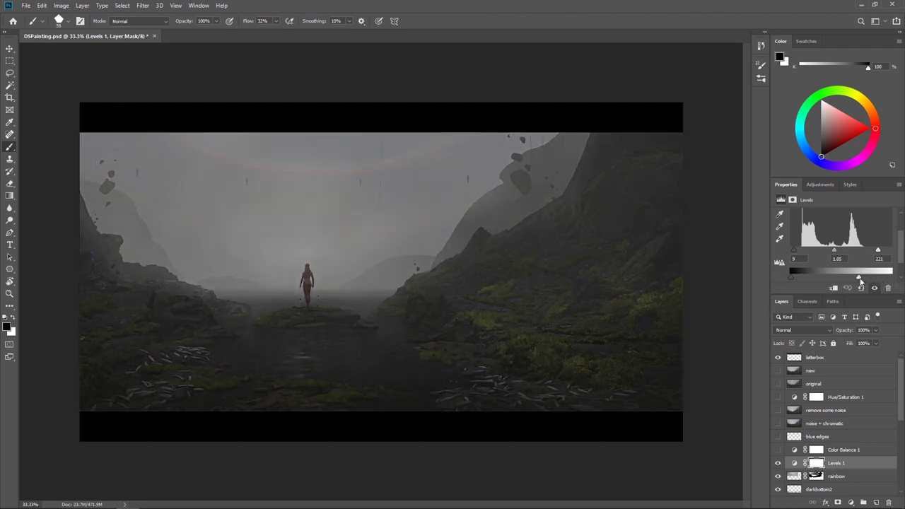
{"action": "key", "text": "ctrl+z"}
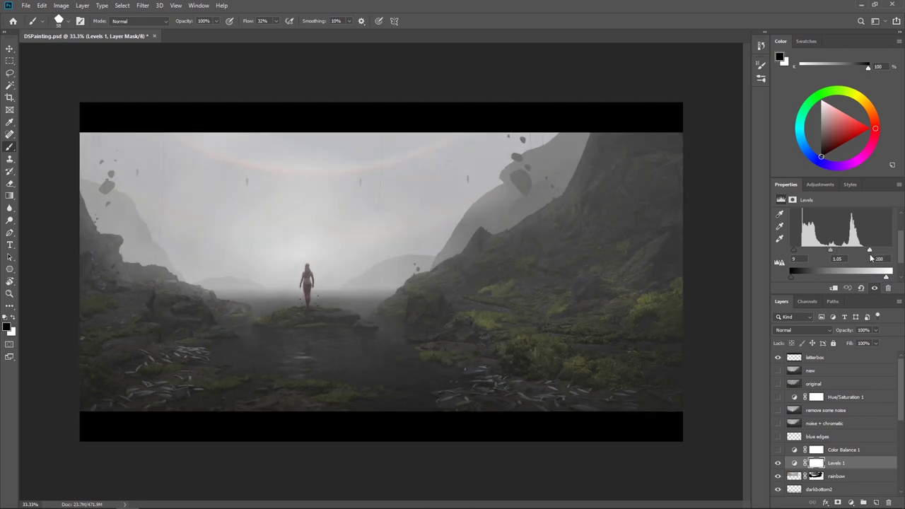
Step: Experiment with the input black and white sliders, ending at input levels 9, 1.05 and 221
{"action": "mouse_move", "coordinate": [879, 252]}
{"action": "left_mouse_down"}
{"action": "mouse_move", "coordinate": [860, 254]}
{"action": "mouse_move", "coordinate": [878, 252]}
{"action": "left_mouse_up"}
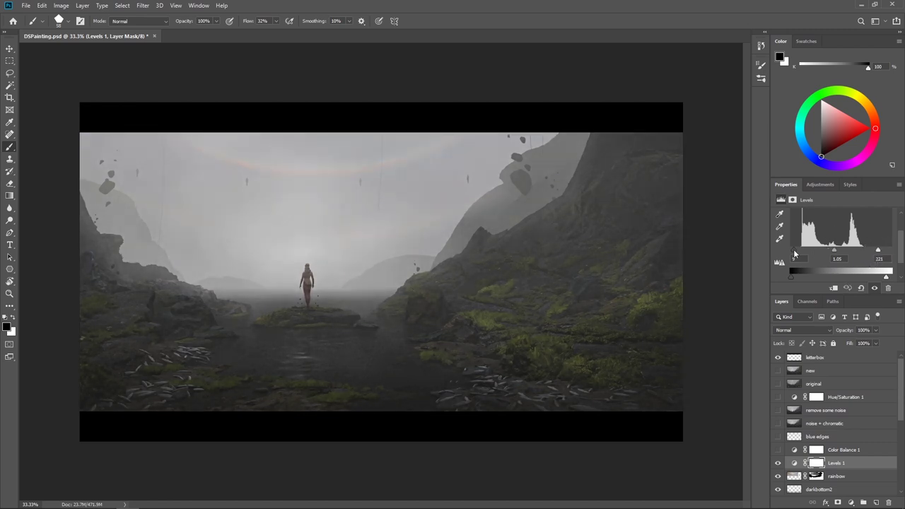
{"action": "left_click_drag", "start_coordinate": [794, 253], "coordinate": [794, 253]}
{"action": "left_click_drag", "start_coordinate": [795, 255], "coordinate": [785, 253]}
{"action": "left_click_drag", "start_coordinate": [877, 250], "coordinate": [891, 250]}
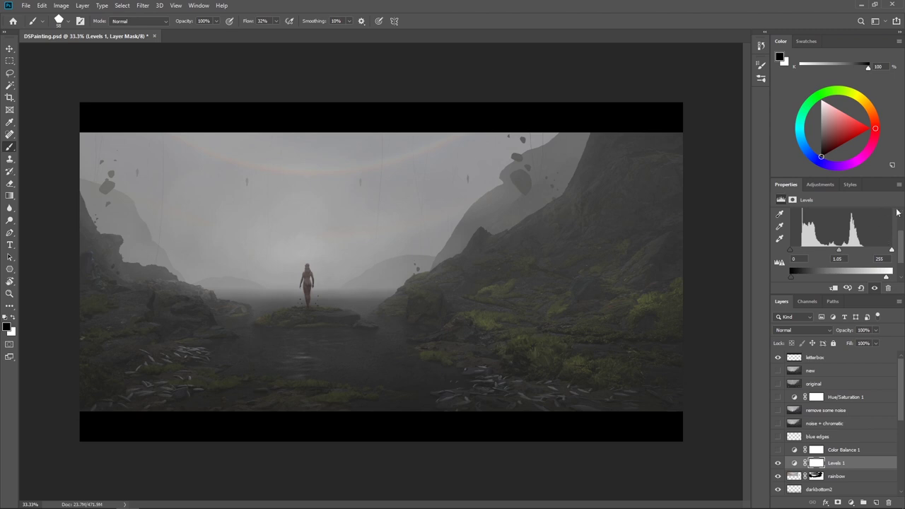
{"action": "left_click_drag", "start_coordinate": [890, 249], "coordinate": [877, 250]}
{"action": "left_click_drag", "start_coordinate": [790, 249], "coordinate": [793, 249]}
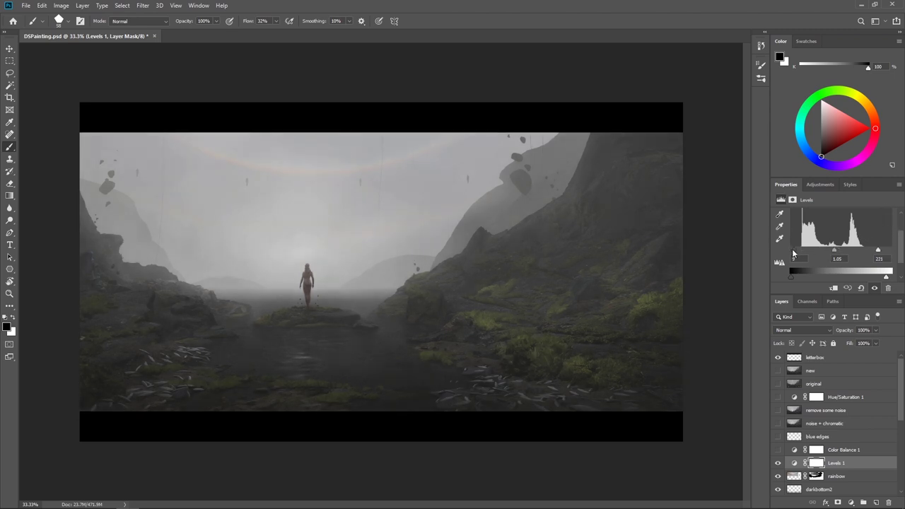
{"action": "left_click_drag", "start_coordinate": [793, 251], "coordinate": [801, 252]}
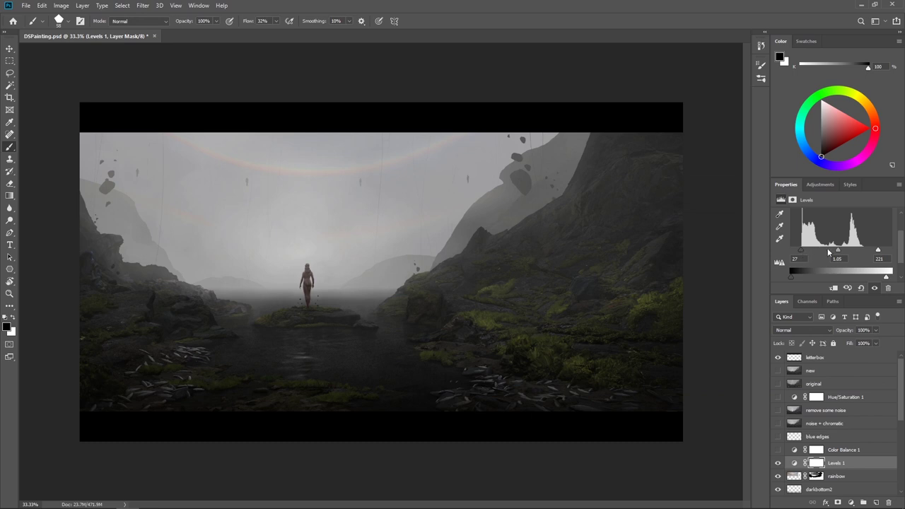
{"action": "left_click_drag", "start_coordinate": [878, 253], "coordinate": [863, 253]}
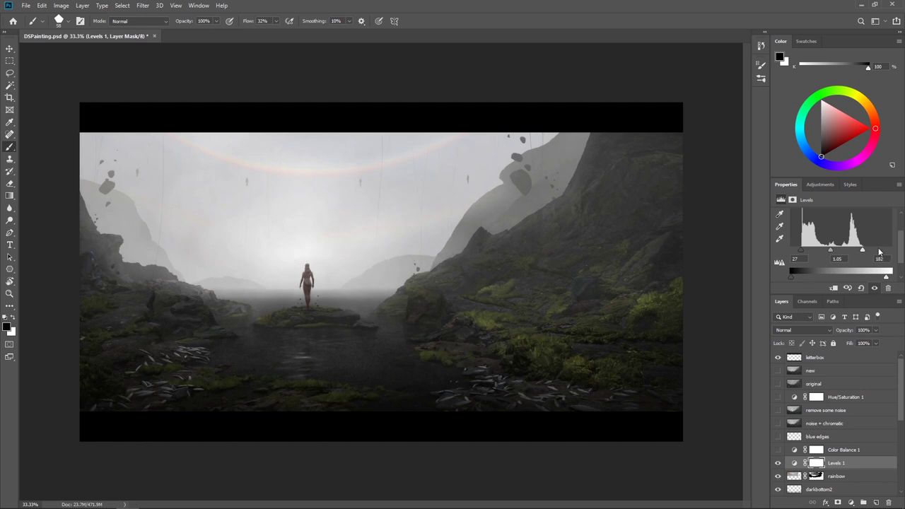
{"action": "key", "text": "ctrl+z"}
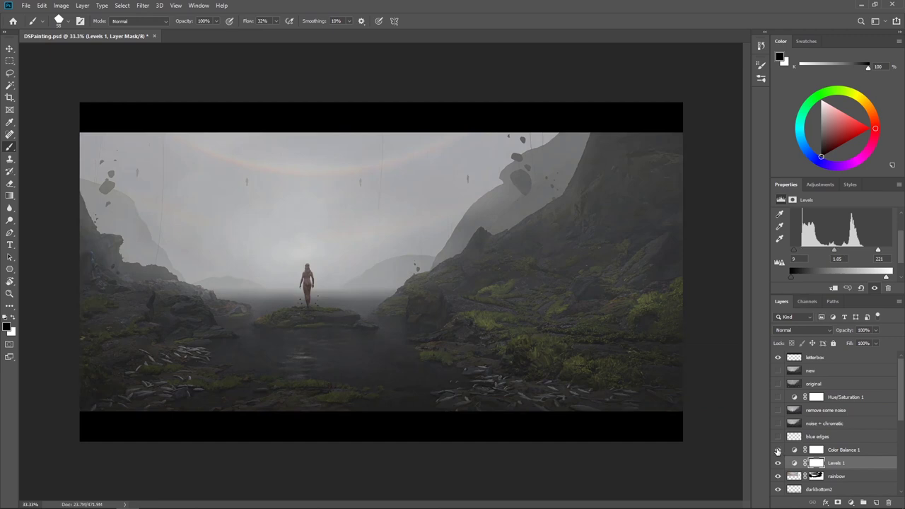
{"action": "left_click", "coordinate": [851, 451]}
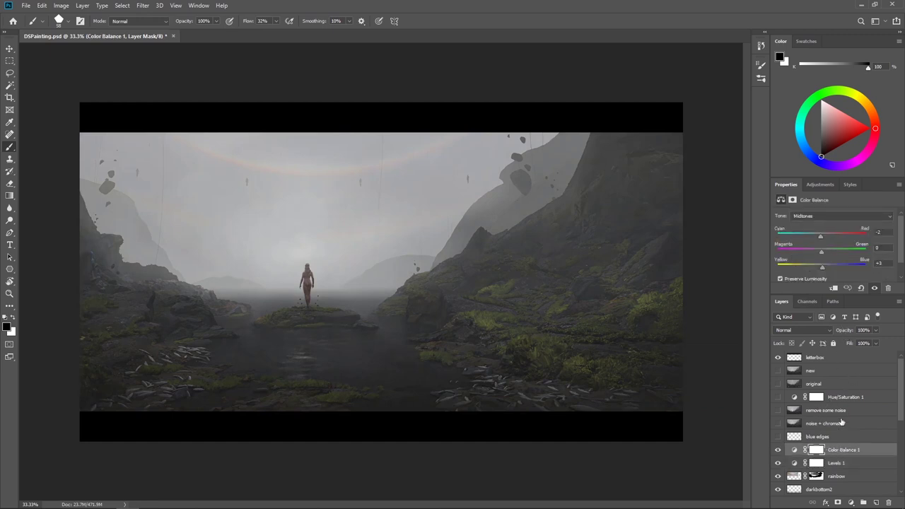
{"action": "left_click", "coordinate": [777, 450]}
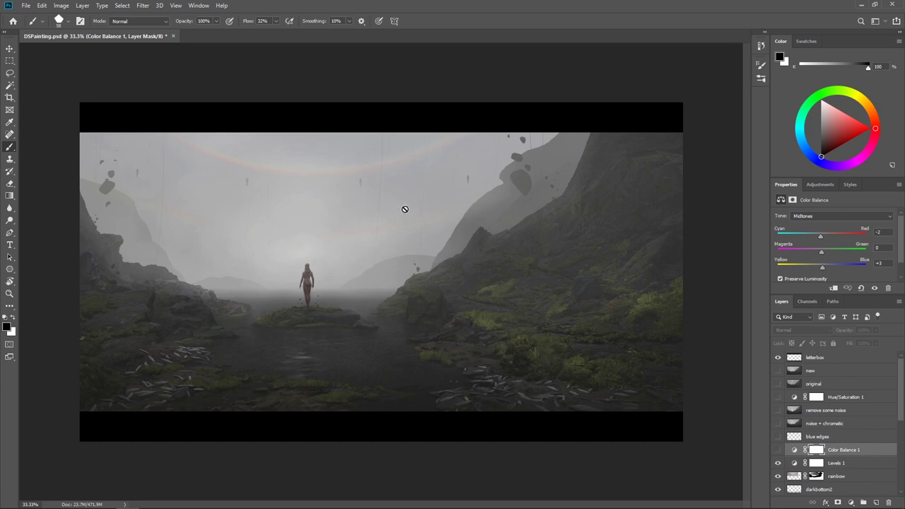
{"action": "left_click", "coordinate": [777, 451]}
{"action": "left_click", "coordinate": [777, 451]}
{"action": "left_click", "coordinate": [777, 450]}
{"action": "left_click", "coordinate": [777, 451]}
{"action": "left_click", "coordinate": [777, 450]}
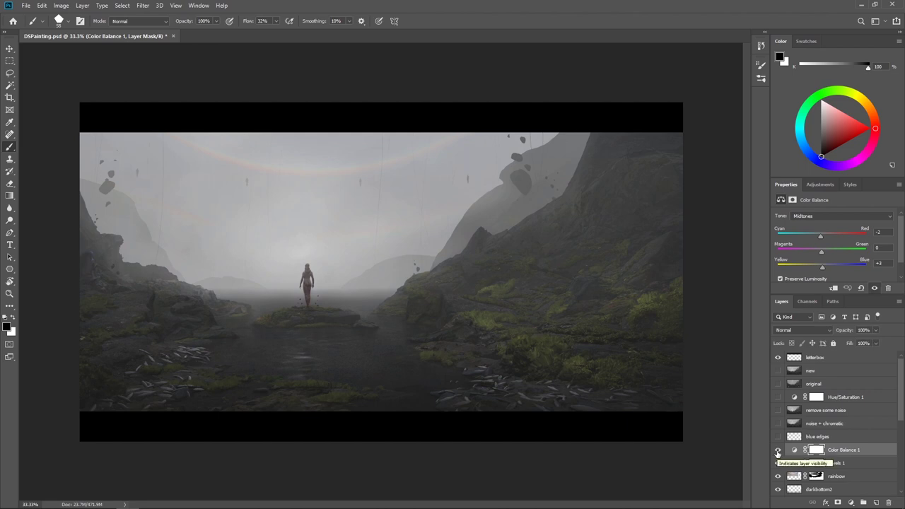
{"action": "left_click", "coordinate": [778, 451]}
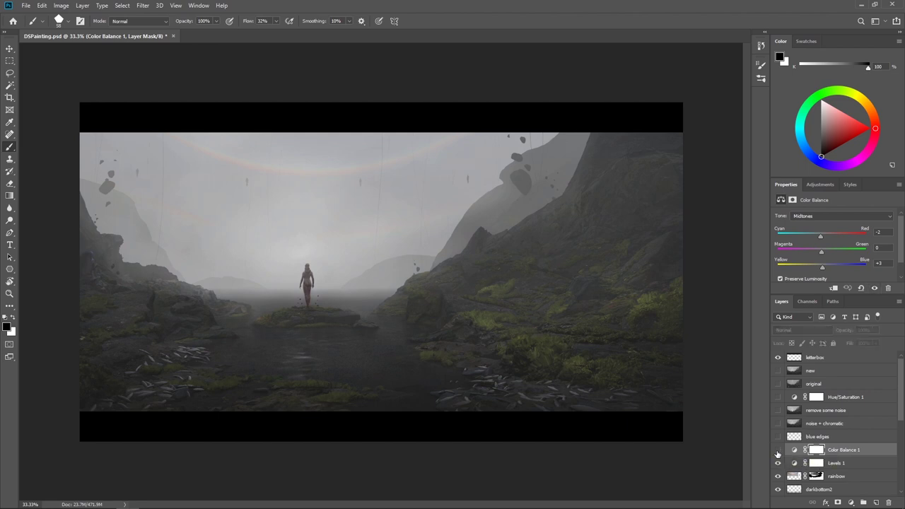
{"action": "left_click", "coordinate": [778, 451]}
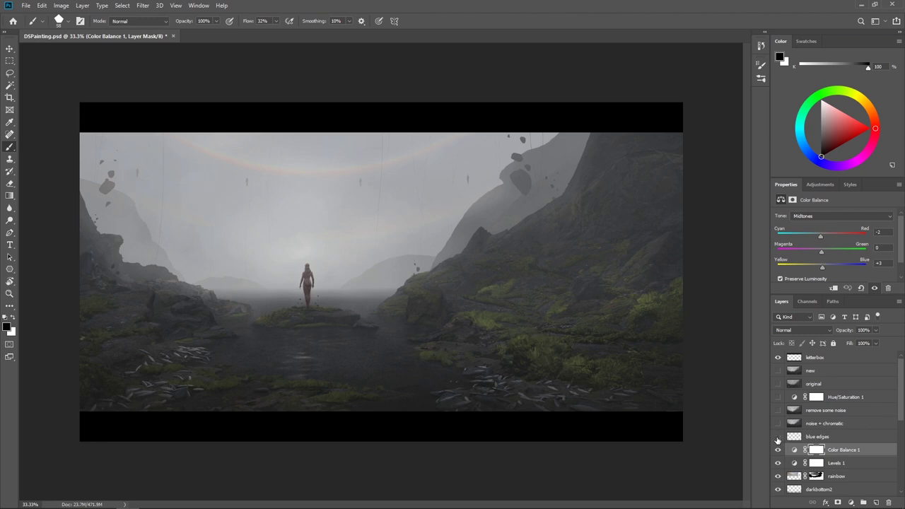
Step: Turn on the blue edges layer above Color Balance 1
{"action": "left_click", "coordinate": [778, 437]}
Step: Zoom in on the figure and switch on the noise + chromatic layer, comparing it off and on
{"action": "key", "text": "ctrl+plus"}
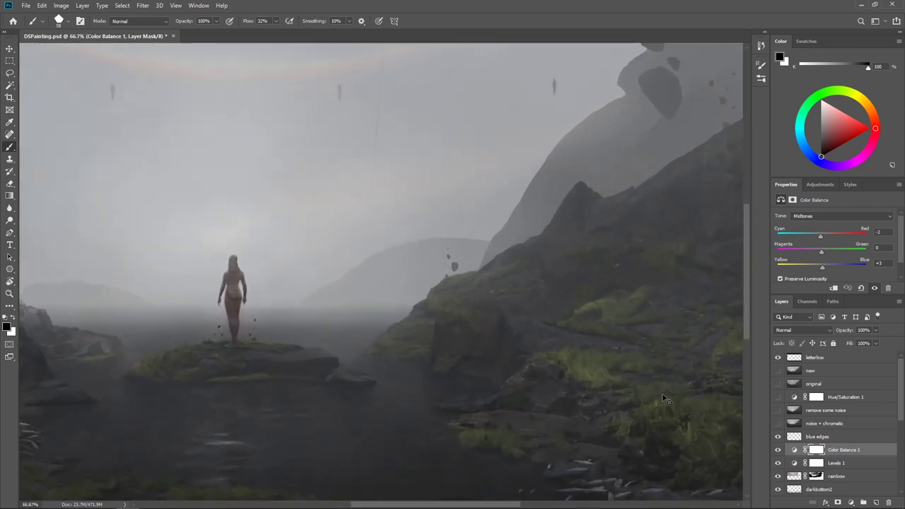
{"action": "key", "text": "ctrl+plus"}
{"action": "left_click_drag", "start_coordinate": [269, 283], "coordinate": [355, 258]}
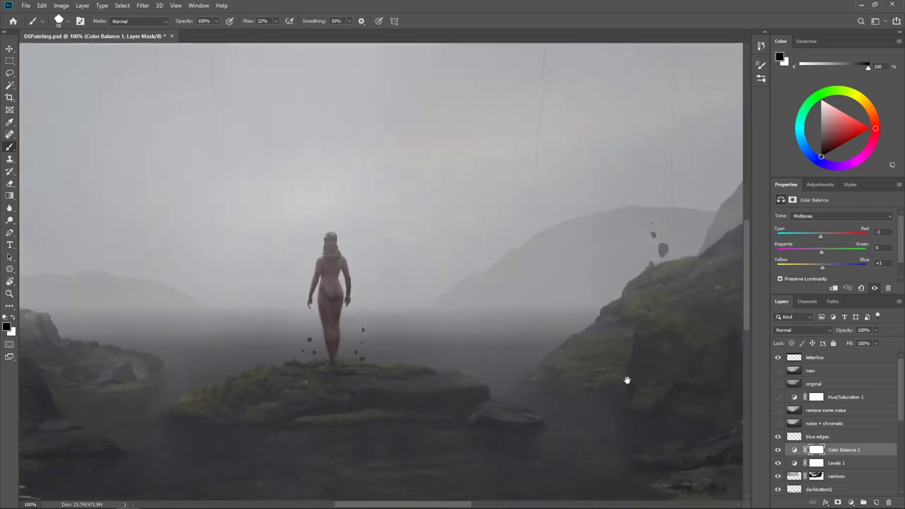
{"action": "left_click", "coordinate": [777, 423]}
{"action": "key", "text": "ctrl+plus"}
{"action": "key", "text": "ctrl+plus"}
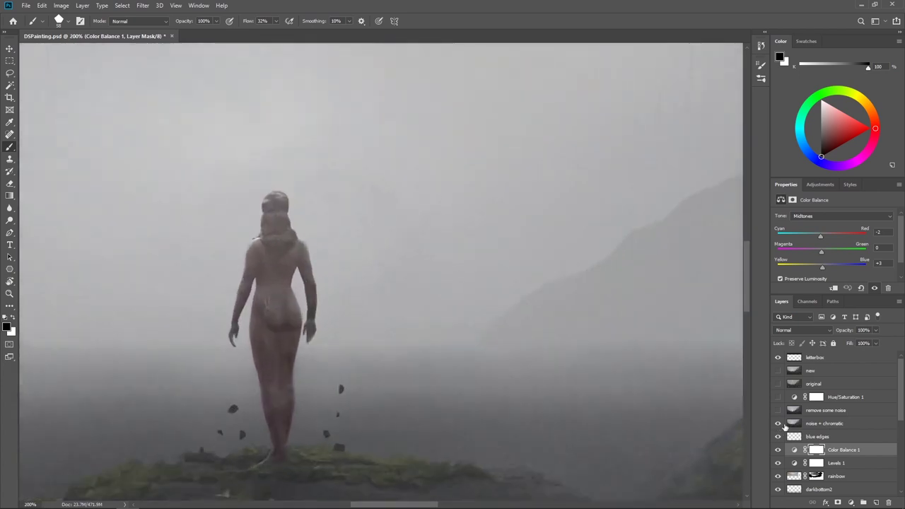
{"action": "left_click_drag", "start_coordinate": [349, 393], "coordinate": [531, 322]}
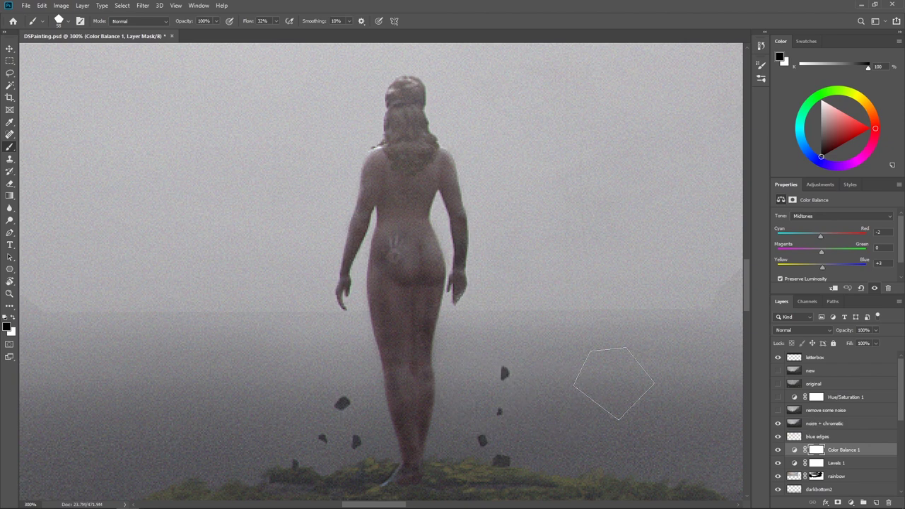
{"action": "left_click_drag", "start_coordinate": [495, 323], "coordinate": [475, 335]}
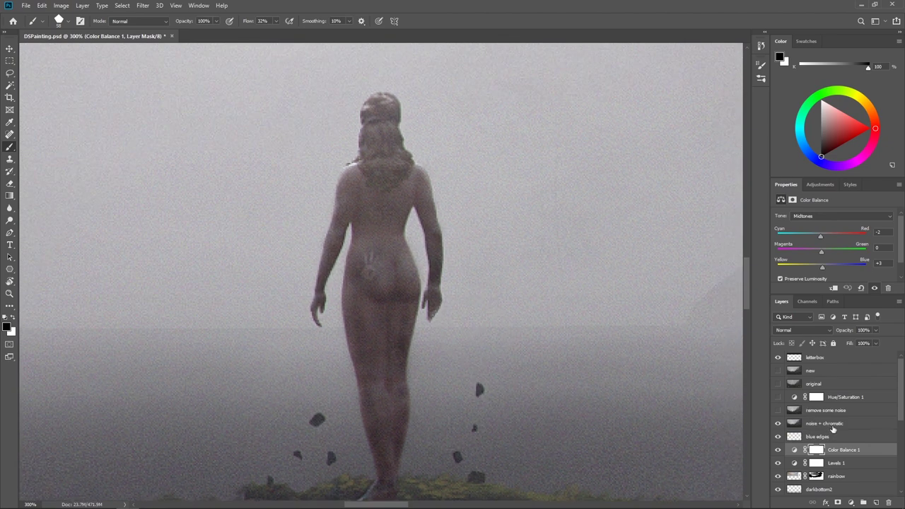
{"action": "left_click", "coordinate": [778, 424]}
{"action": "left_click", "coordinate": [778, 424]}
Step: Compare the noise + chromatic grain at 500% on the figure, then zoom back out to fit
{"action": "key", "text": "h"}
{"action": "left_click", "coordinate": [444, 230]}
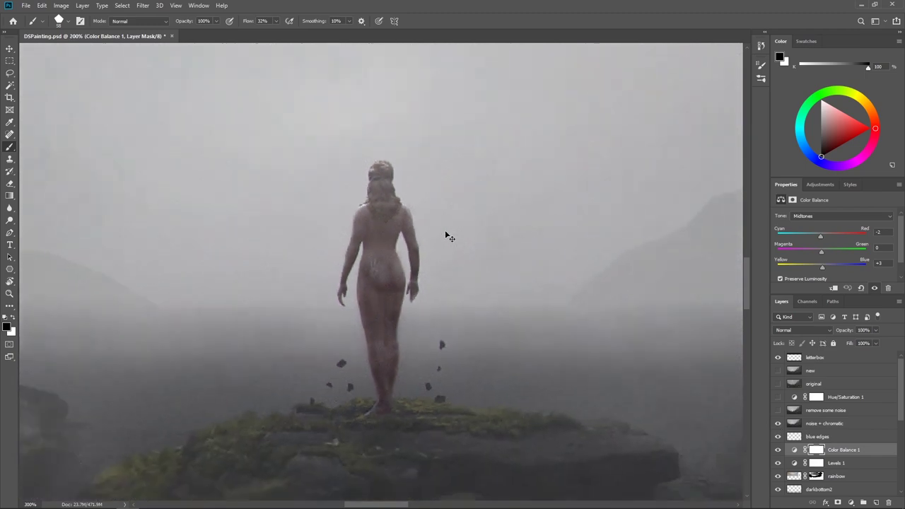
{"action": "key", "text": "ctrl+plus"}
{"action": "key", "text": "ctrl+plus"}
{"action": "key", "text": "bracketleft"}
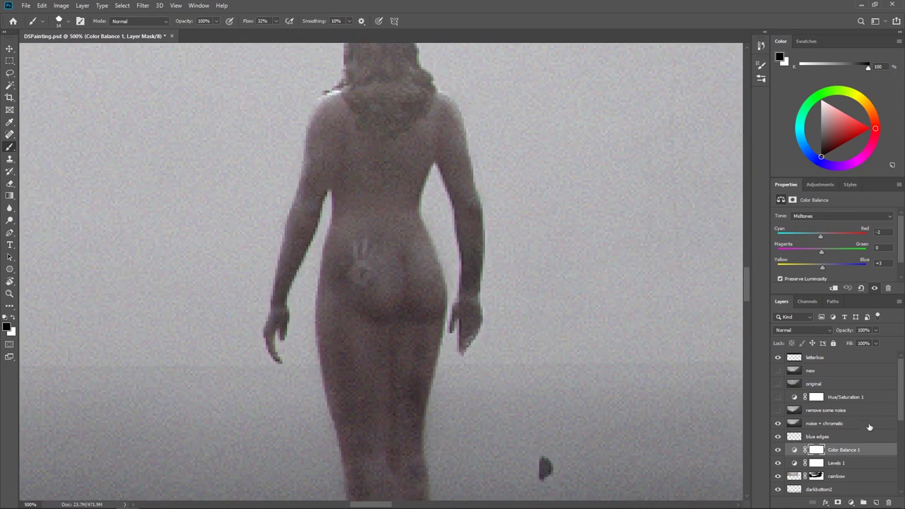
{"action": "left_click", "coordinate": [777, 424]}
{"action": "left_click", "coordinate": [777, 424]}
{"action": "key", "text": "ctrl+minus"}
{"action": "key", "text": "ctrl+minus"}
{"action": "key", "text": "ctrl+minus"}
{"action": "key", "text": "ctrl+minus"}
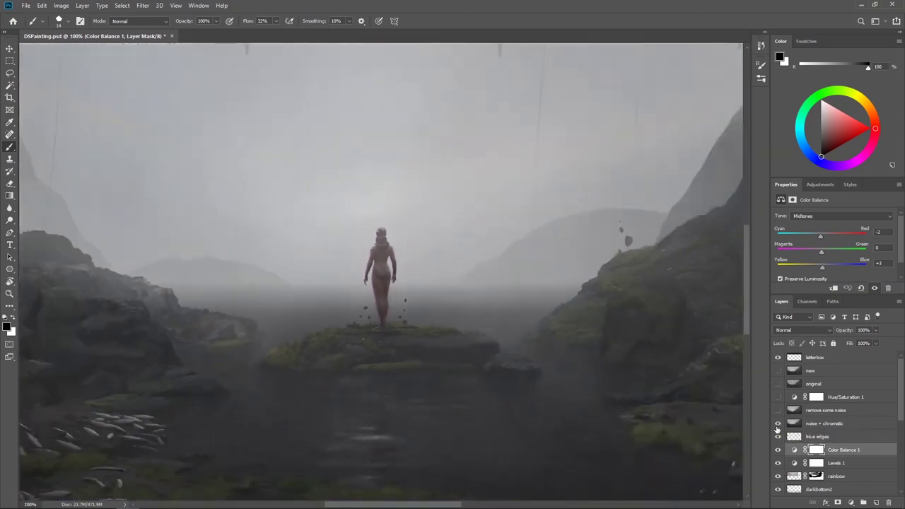
{"action": "key", "text": "ctrl+minus"}
{"action": "key", "text": "ctrl+minus"}
{"action": "key", "text": "ctrl+minus"}
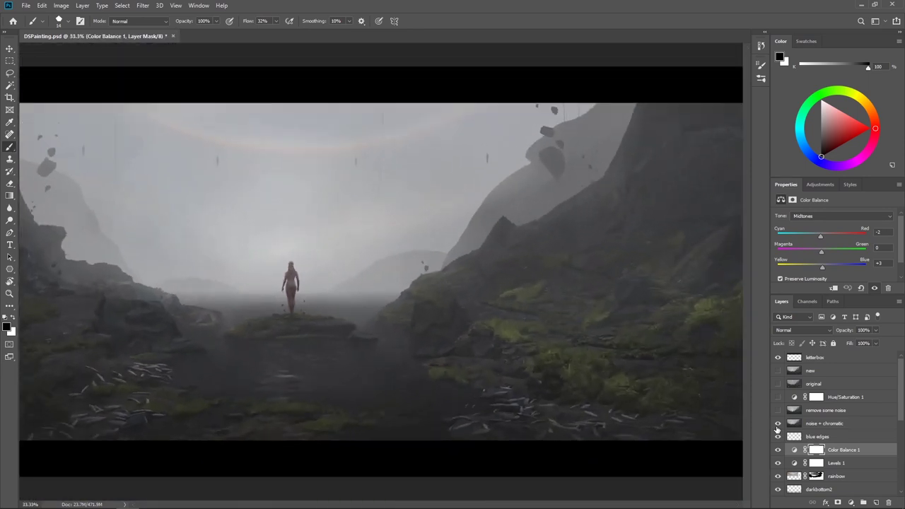
{"action": "key", "text": "ctrl+plus"}
{"action": "key", "text": "ctrl+minus"}
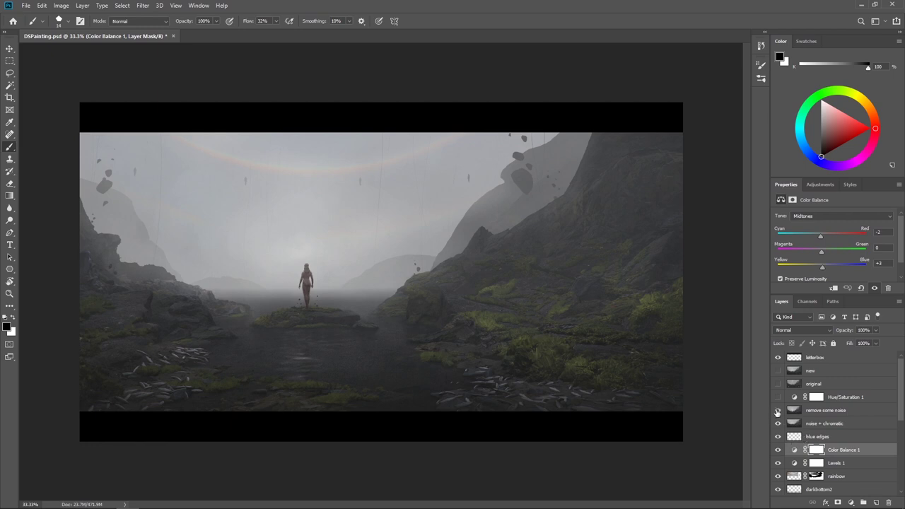
Step: Centre the view on the figure and compare the remove some noise layer off and on
{"action": "scroll", "coordinate": [498, 152], "scroll_direction": "up", "scroll_amount": 5}
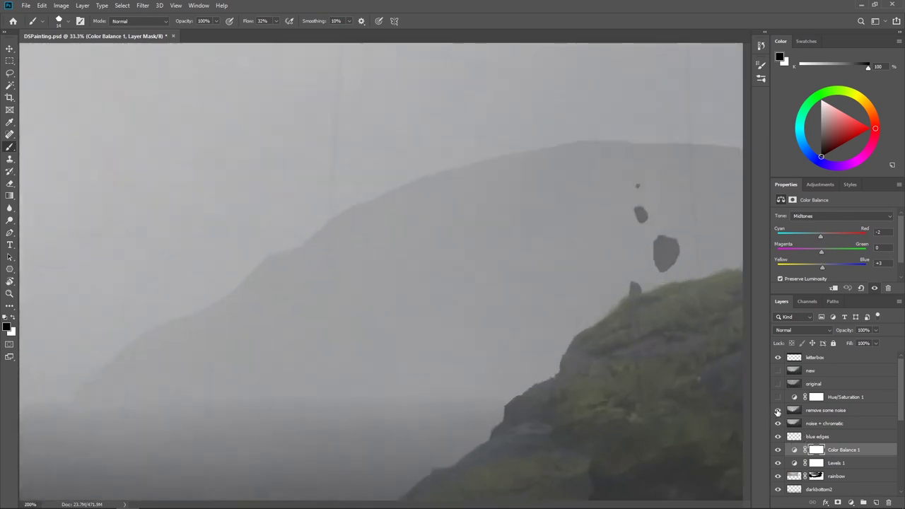
{"action": "left_click_drag", "start_coordinate": [142, 288], "coordinate": [376, 327]}
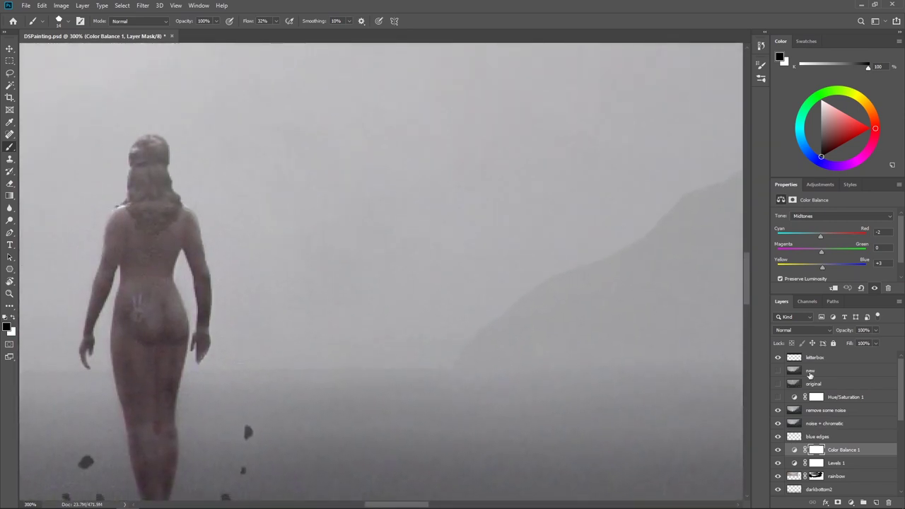
{"action": "left_click", "coordinate": [847, 416]}
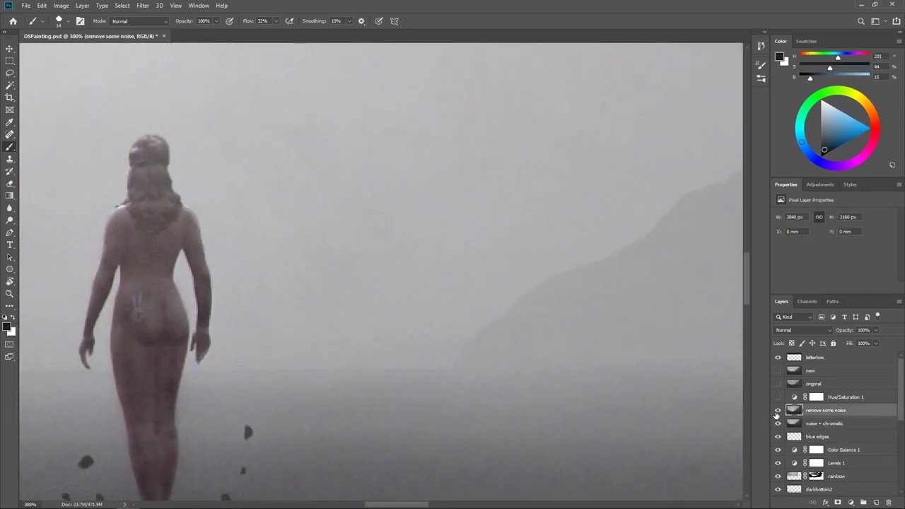
{"action": "left_click", "coordinate": [776, 414]}
{"action": "left_click", "coordinate": [777, 415]}
Step: Leave remove some noise visible after another comparison and zoom out to the full letterboxed view
{"action": "left_click_drag", "start_coordinate": [176, 290], "coordinate": [205, 284]}
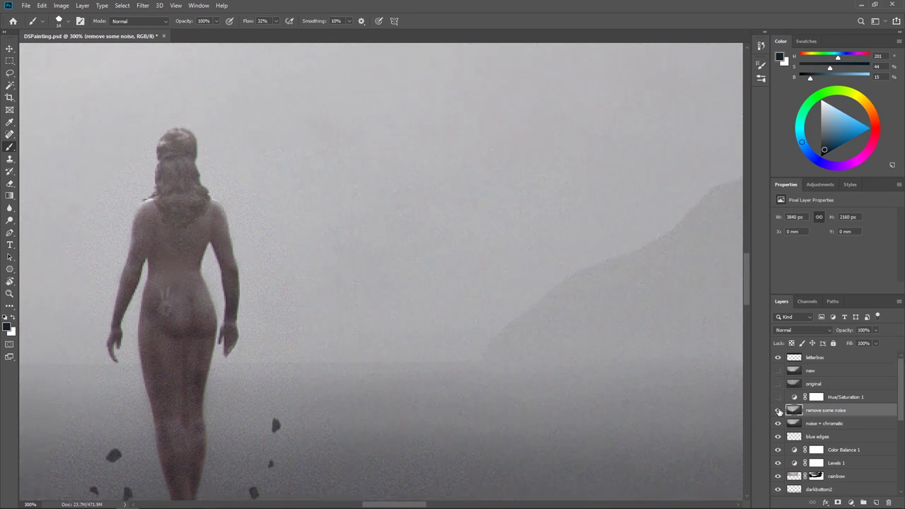
{"action": "left_click", "coordinate": [777, 411]}
{"action": "key", "text": "ctrl+minus"}
{"action": "key", "text": "ctrl+minus"}
{"action": "key", "text": "ctrl+minus"}
{"action": "key", "text": "ctrl+minus"}
{"action": "key", "text": "ctrl+minus"}
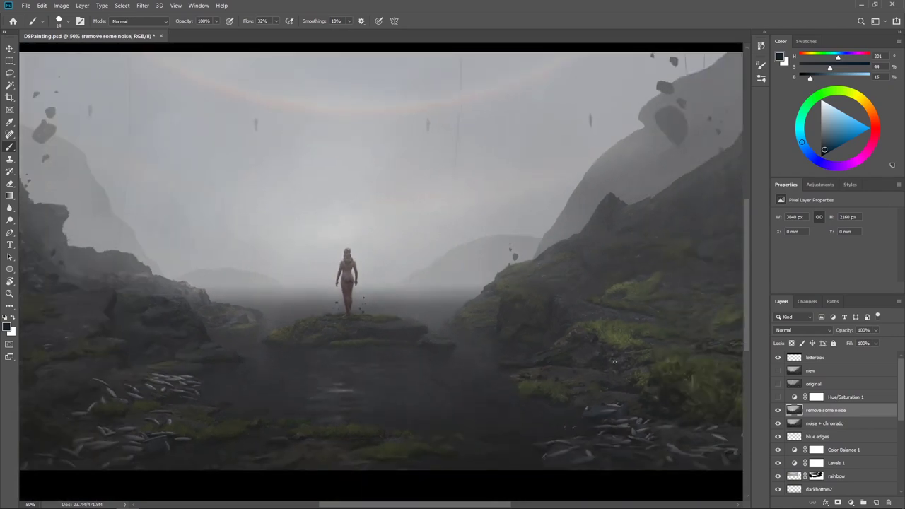
{"action": "left_click", "coordinate": [778, 412]}
{"action": "left_click_drag", "start_coordinate": [494, 282], "coordinate": [535, 304]}
{"action": "key", "text": "ctrl+minus"}
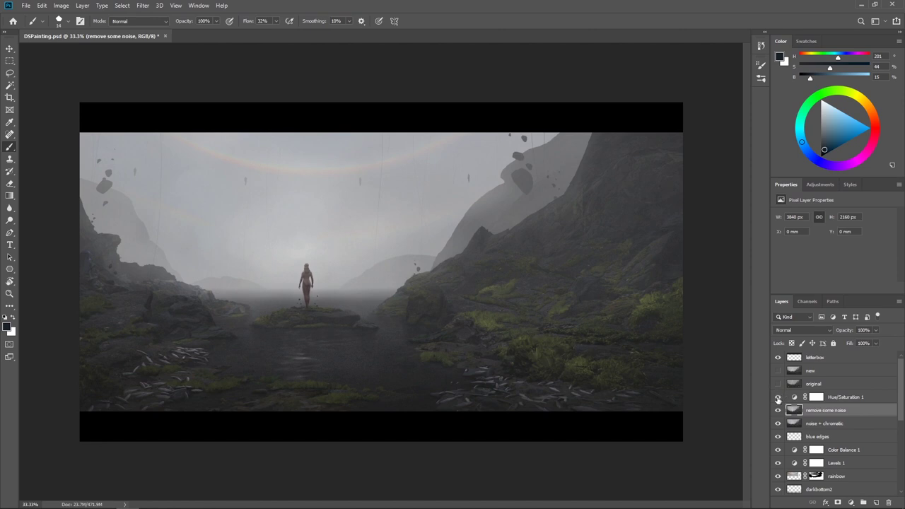
Step: Select Hue/Saturation 1 (Hue −8, Saturation +4), compare it off and on, leaving it visible
{"action": "left_click", "coordinate": [794, 398]}
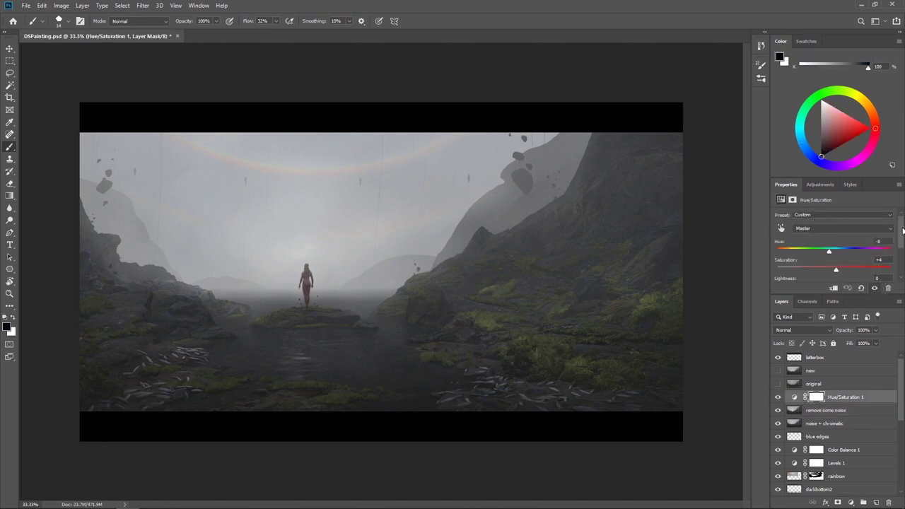
{"action": "scroll", "coordinate": [902, 230], "scroll_direction": "down", "scroll_amount": 1}
{"action": "left_click", "coordinate": [777, 396]}
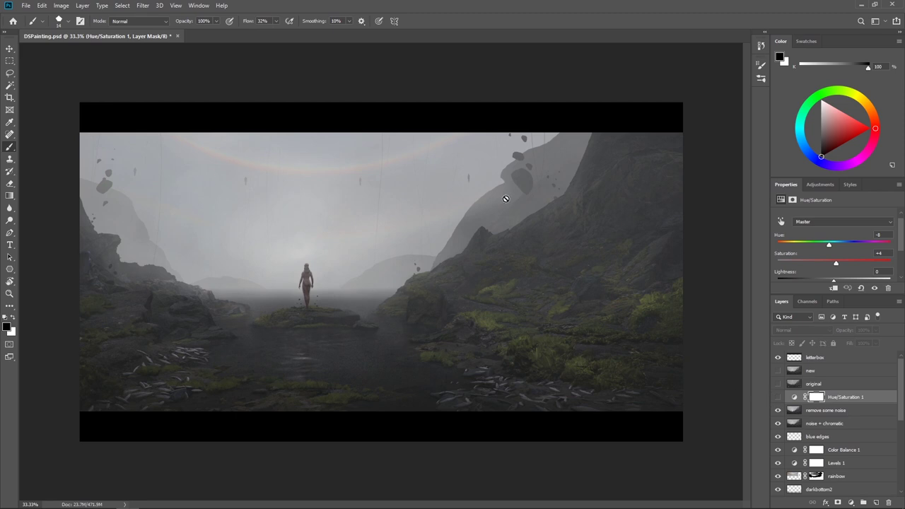
{"action": "left_click", "coordinate": [778, 397]}
{"action": "left_click", "coordinate": [776, 398]}
{"action": "left_click", "coordinate": [777, 397]}
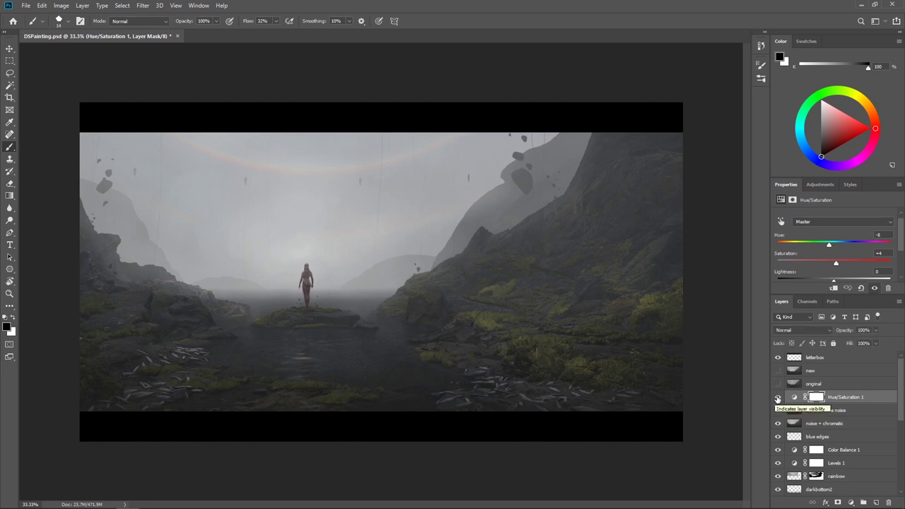
{"action": "left_click", "coordinate": [777, 398]}
{"action": "left_click", "coordinate": [776, 397]}
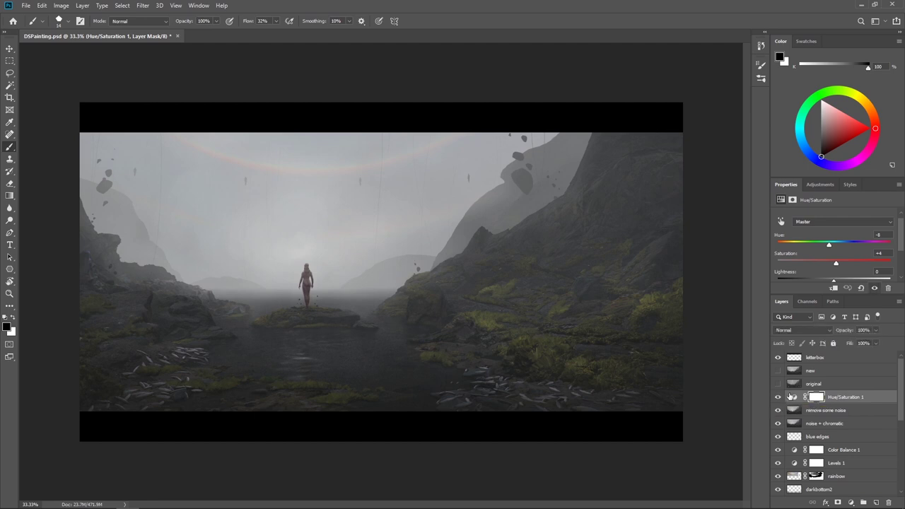
Step: Make the original and new layers visible so the finished painting shows on top
{"action": "left_click", "coordinate": [777, 384]}
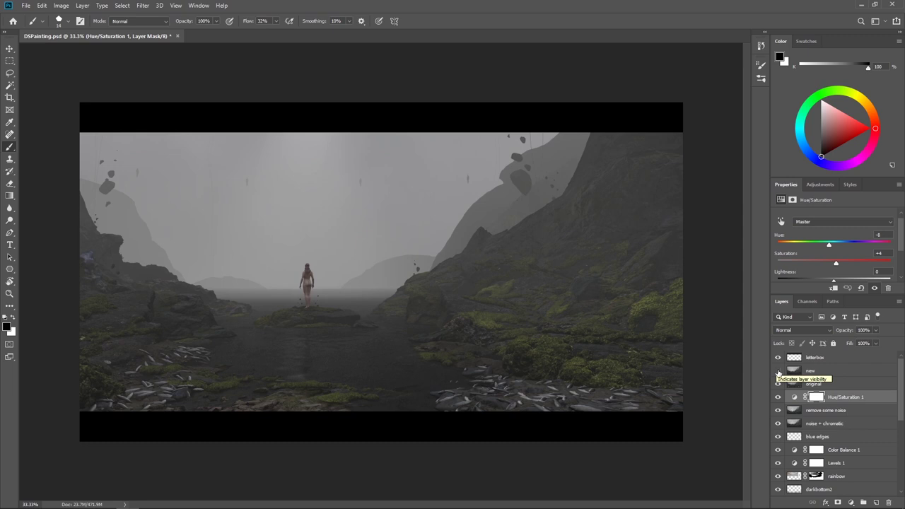
{"action": "left_click", "coordinate": [777, 372]}
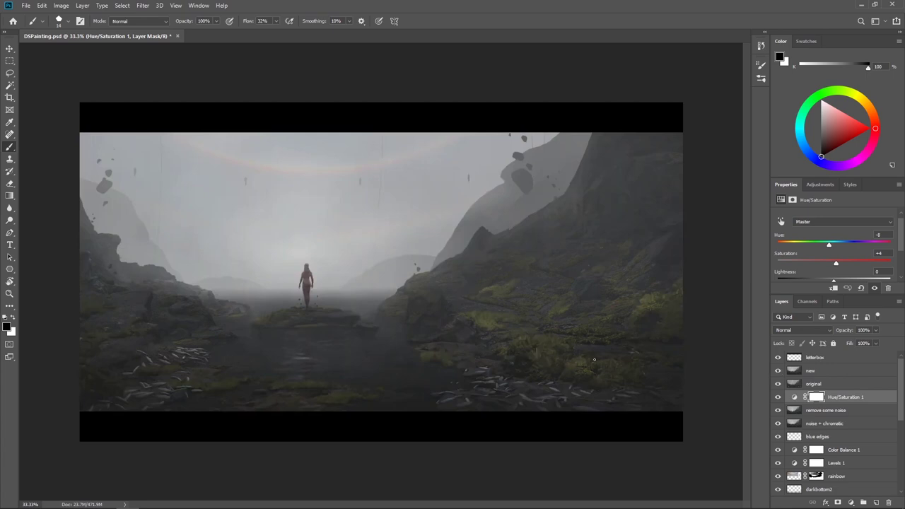
Step: Select the new layer to show its 3840 × 2160 px pixel properties
{"action": "left_click", "coordinate": [824, 373]}
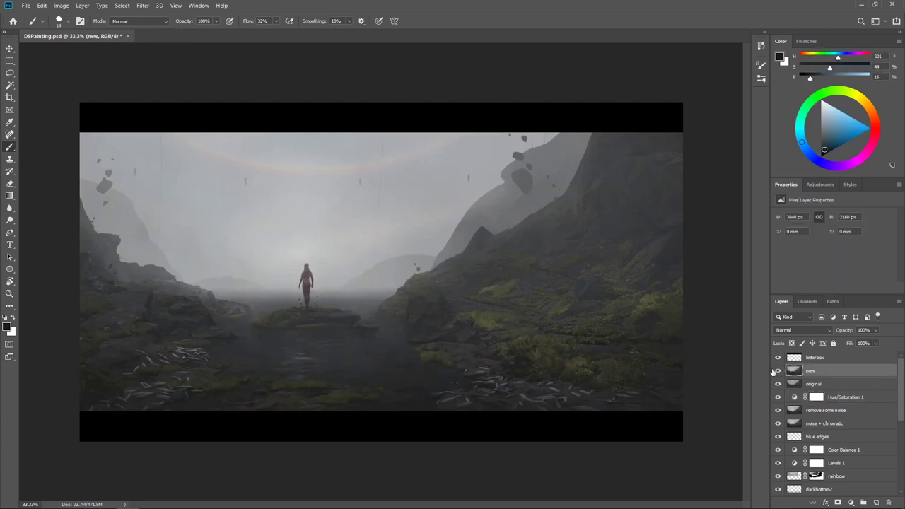